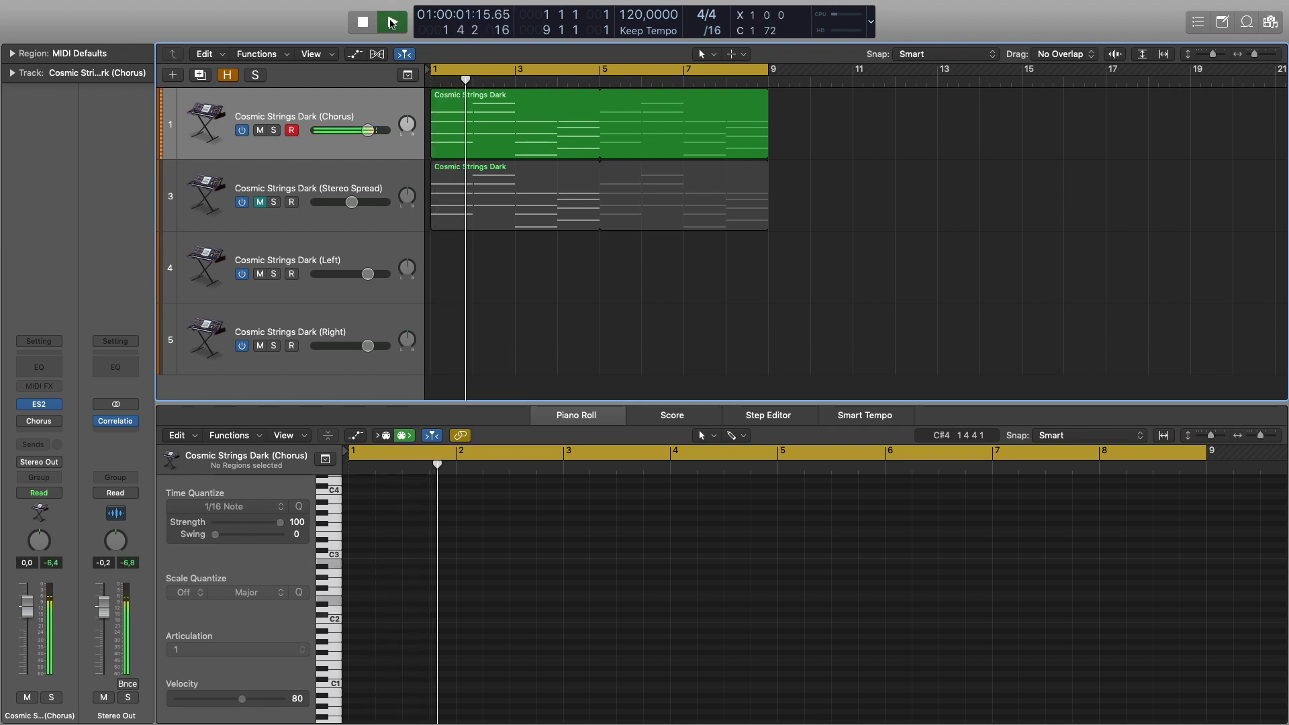
Open the Chorus effect on the Chorus track and play the arrangement from the start to hear it.
{"action": "left_click", "coordinate": [360, 23]}
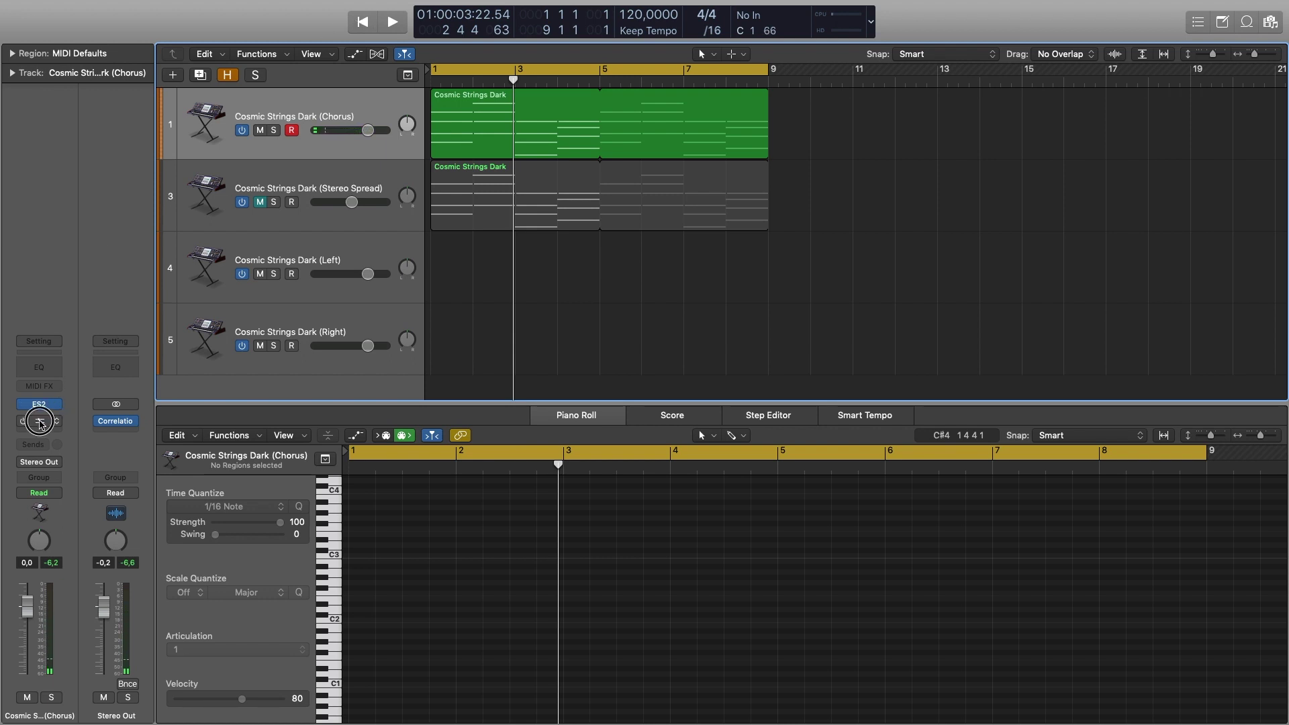
{"action": "left_click", "coordinate": [41, 422]}
{"action": "left_click", "coordinate": [363, 22]}
{"action": "left_click", "coordinate": [393, 23]}
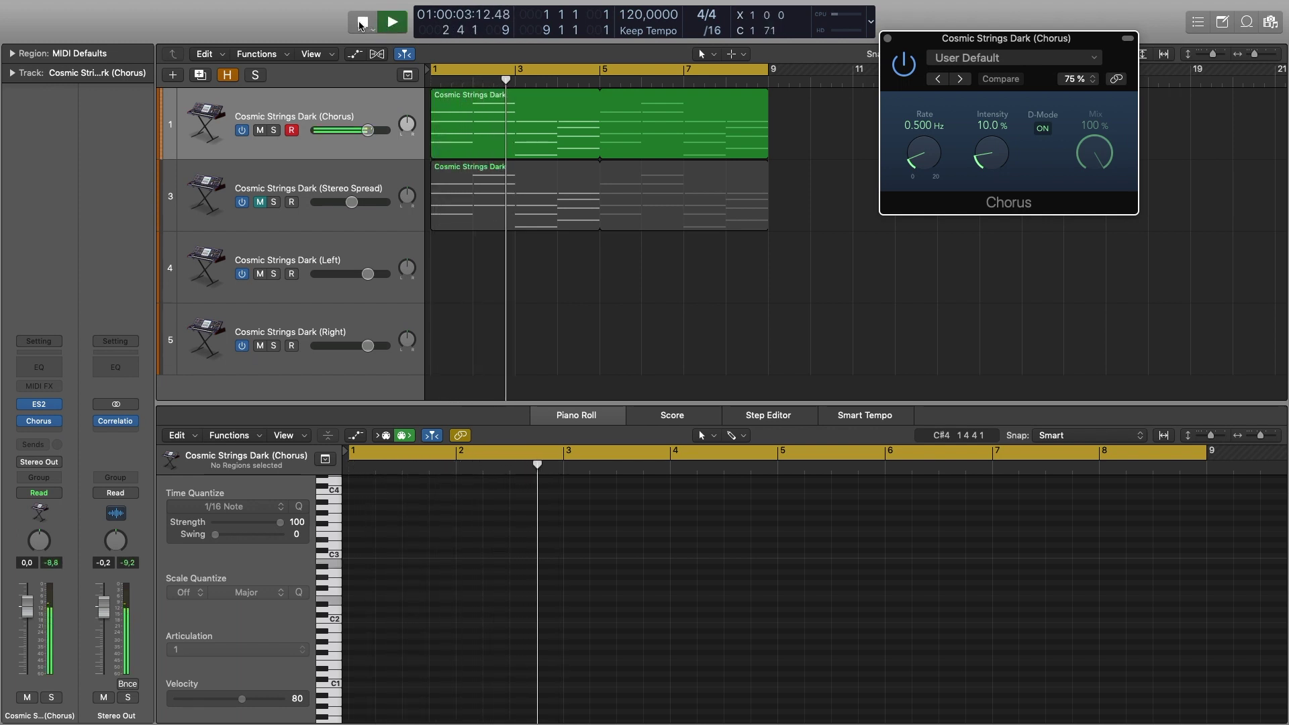
{"action": "left_click", "coordinate": [362, 23]}
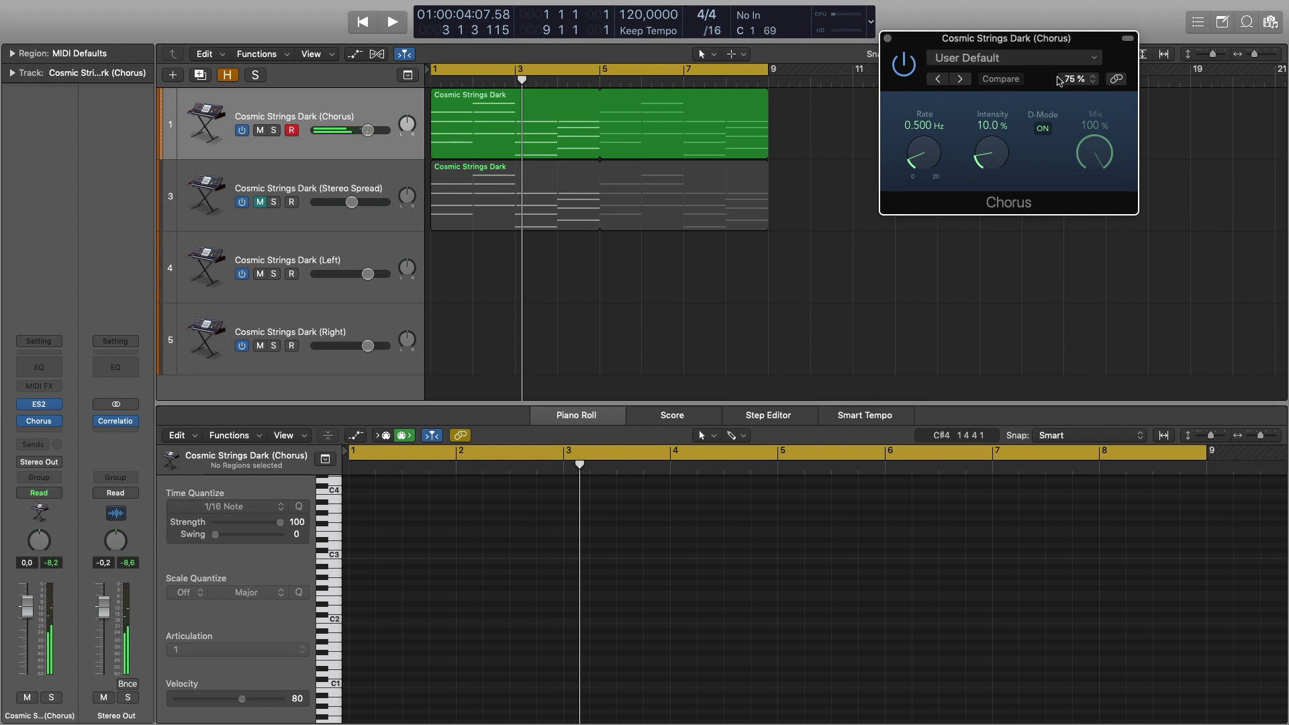
{"action": "mouse_move", "coordinate": [1054, 39]}
{"action": "left_mouse_down"}
{"action": "mouse_move", "coordinate": [1052, 62]}
{"action": "mouse_move", "coordinate": [1056, 46]}
{"action": "left_mouse_up"}
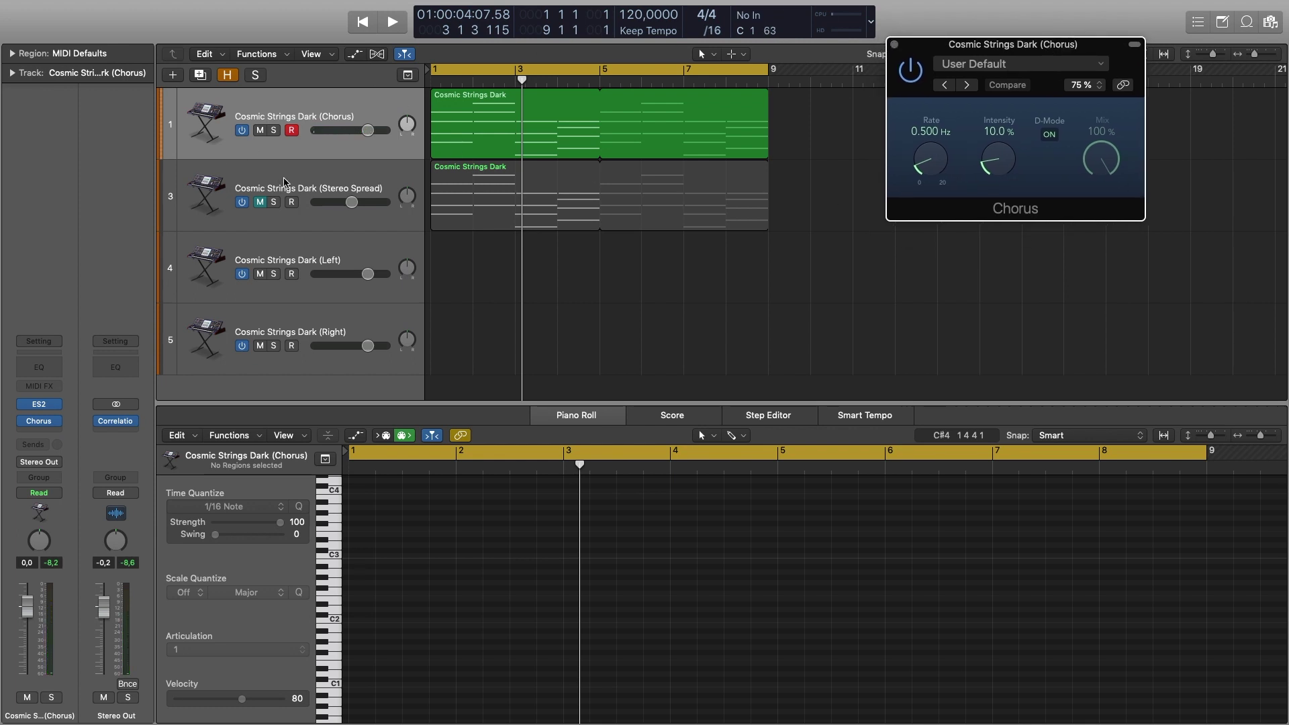
Mute the Chorus track, then unmute and select the Stereo Spread track.
{"action": "left_click", "coordinate": [260, 130]}
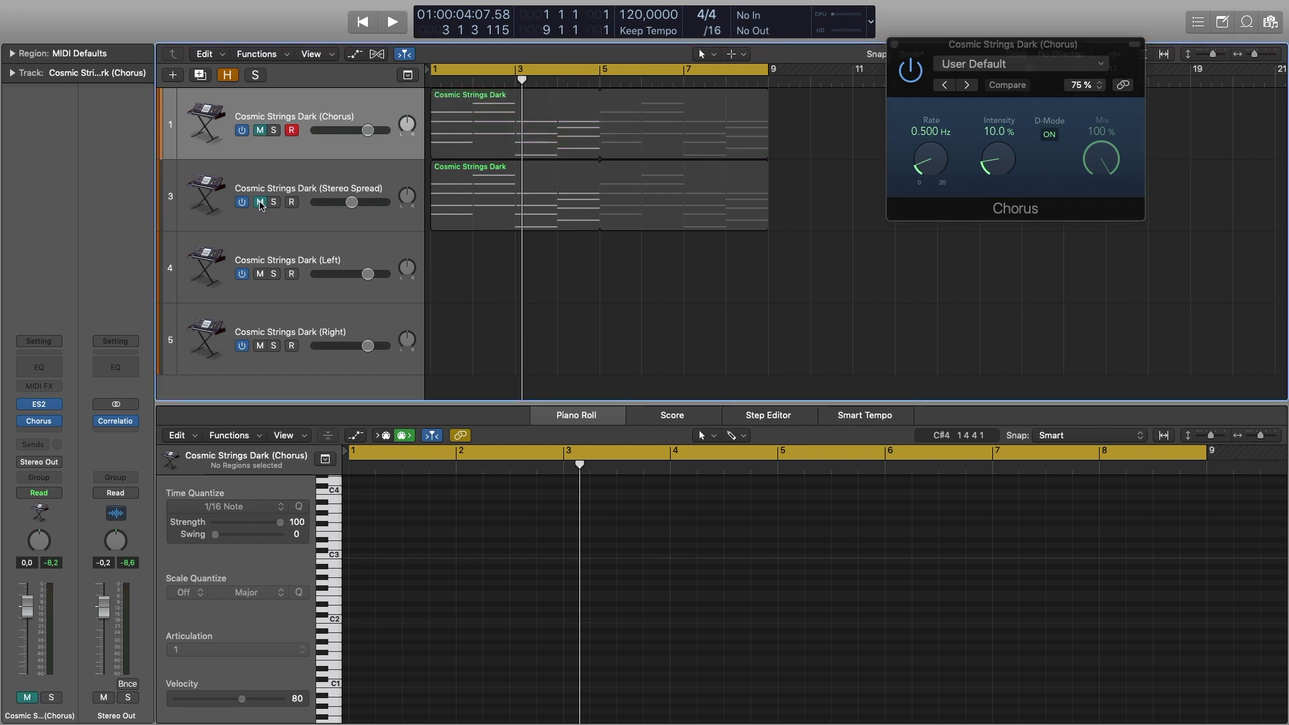
{"action": "left_click", "coordinate": [260, 202]}
{"action": "left_click", "coordinate": [293, 179]}
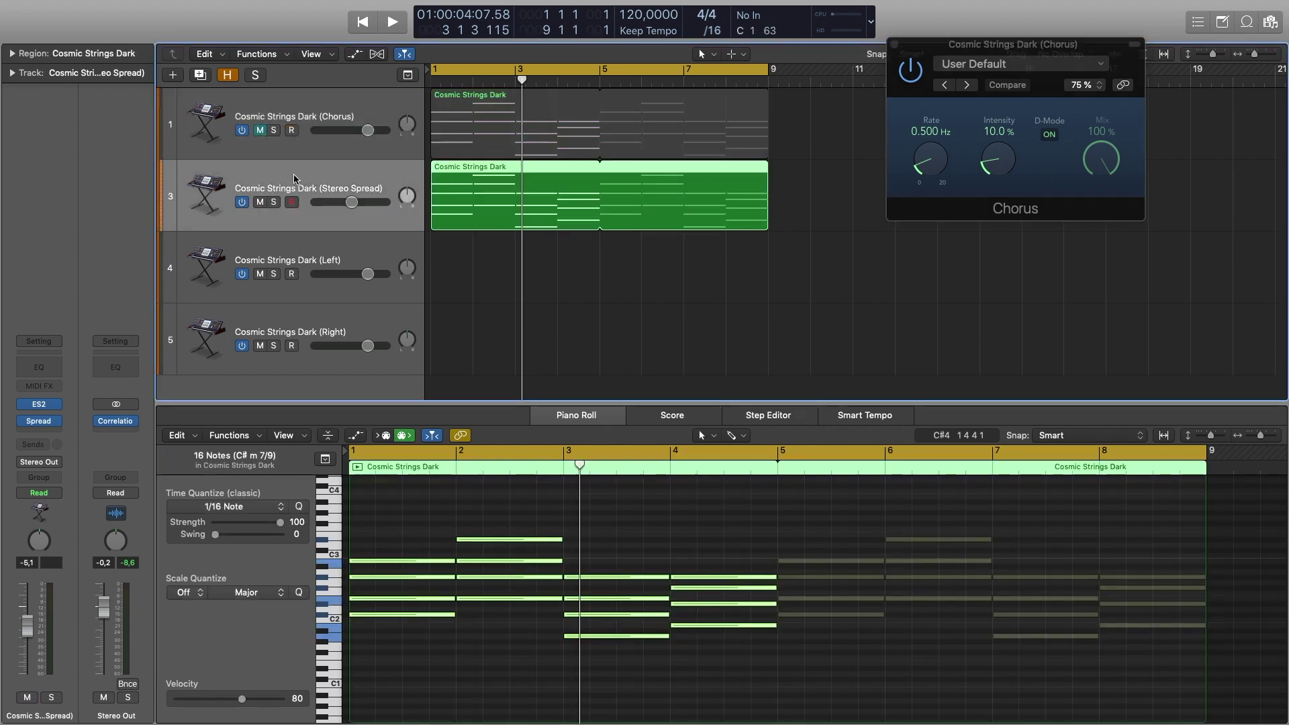
Open the Stereo Spread effect on the selected track and play the arrangement to hear it.
{"action": "left_click", "coordinate": [40, 423]}
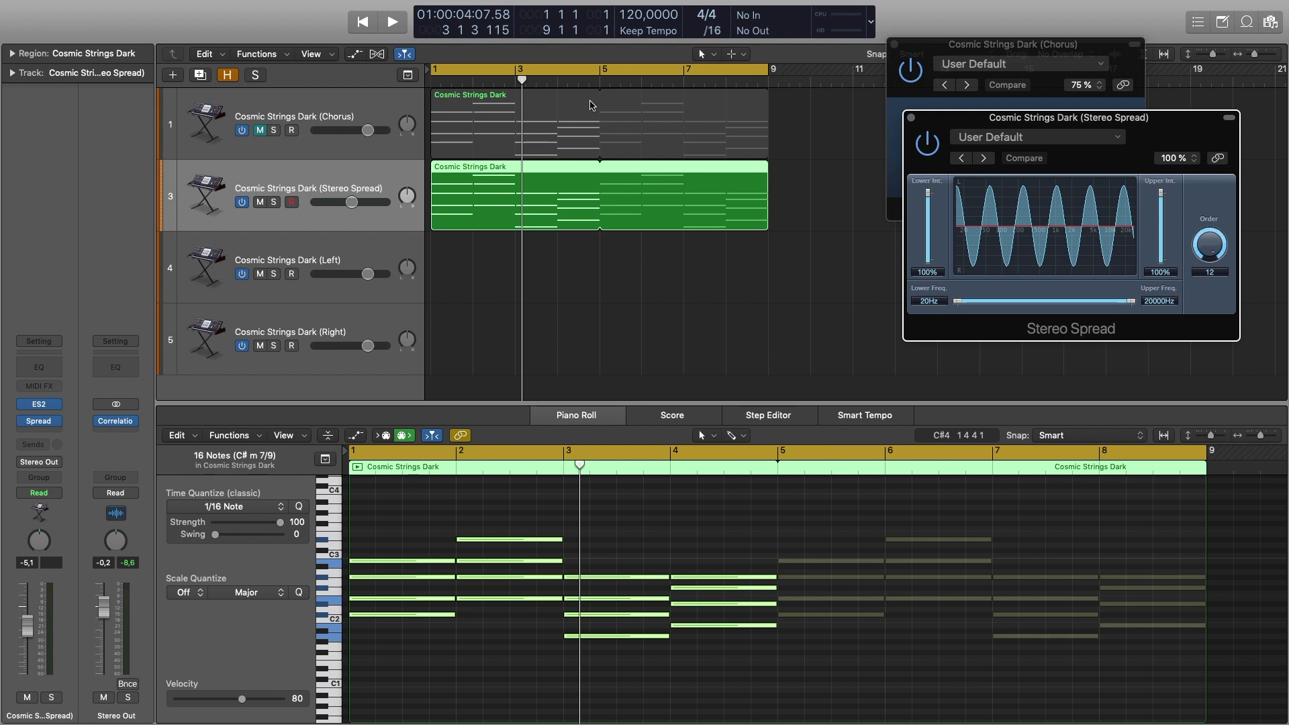
{"action": "left_click", "coordinate": [392, 22]}
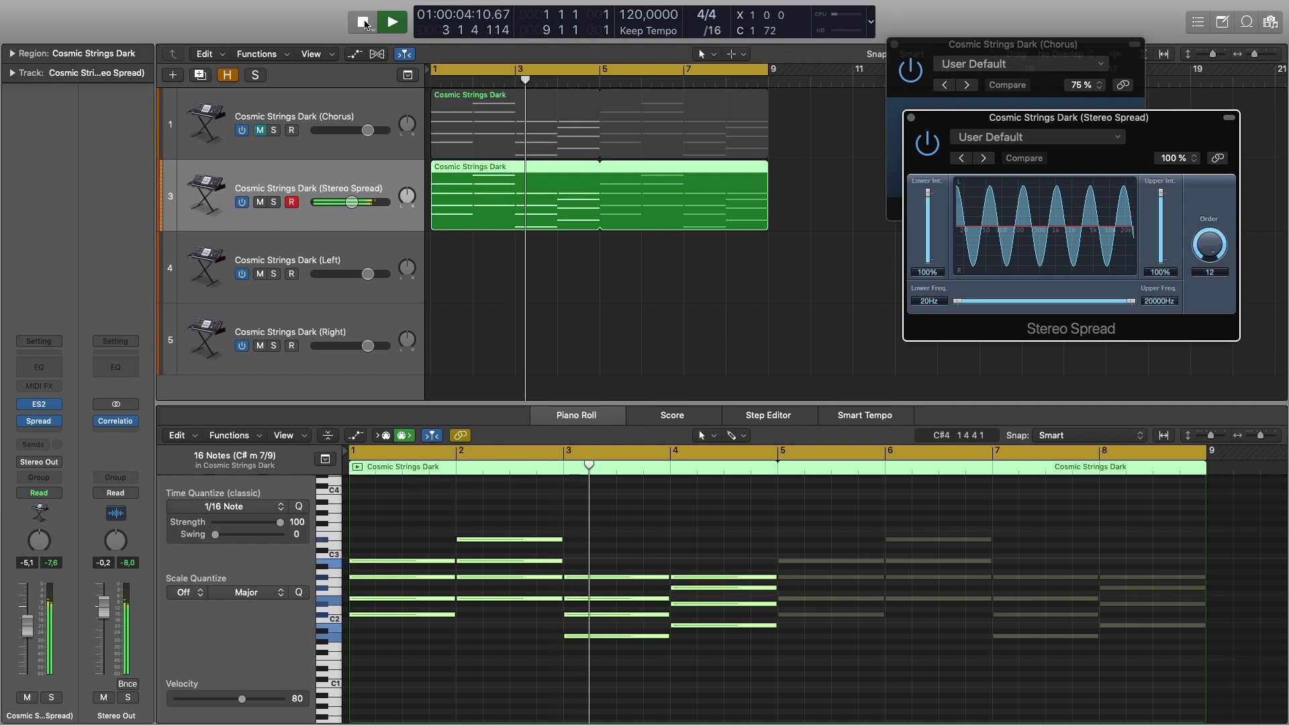
{"action": "left_click", "coordinate": [365, 24]}
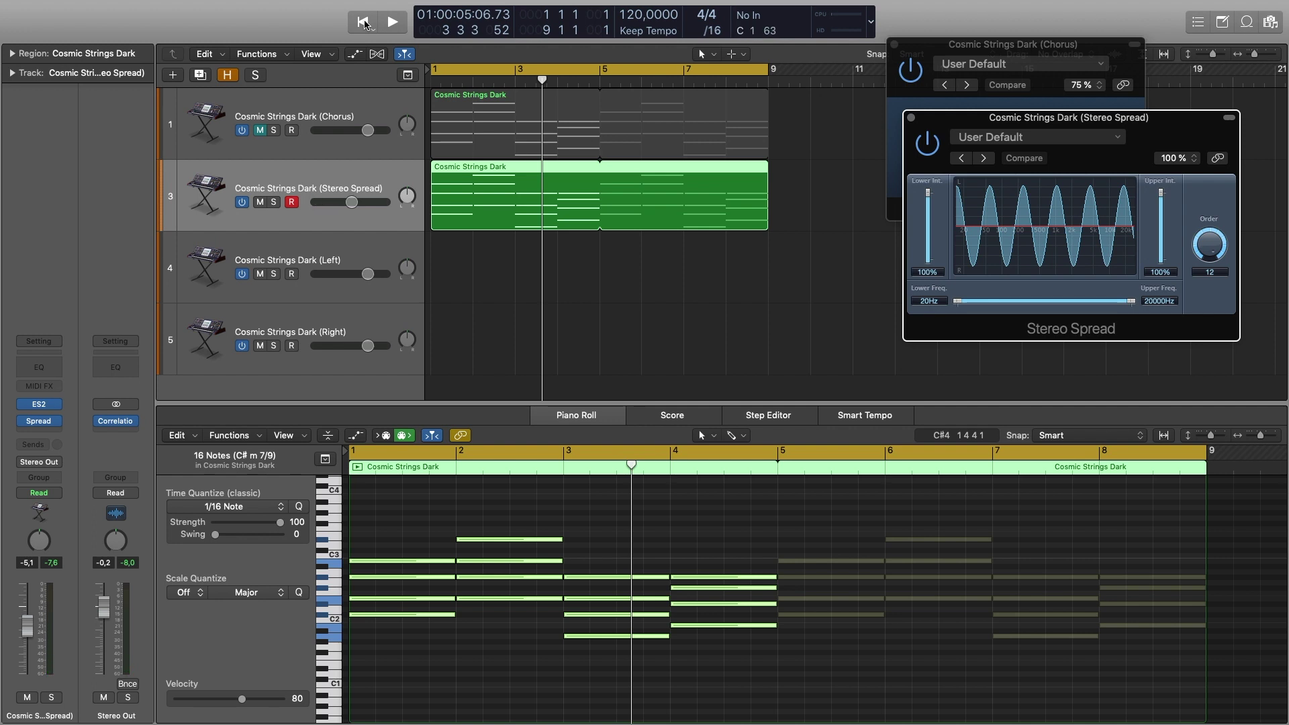
Mute the Stereo Spread track and copy its Cosmic Strings Dark region onto the Left and Right tracks.
{"action": "left_click", "coordinate": [260, 201]}
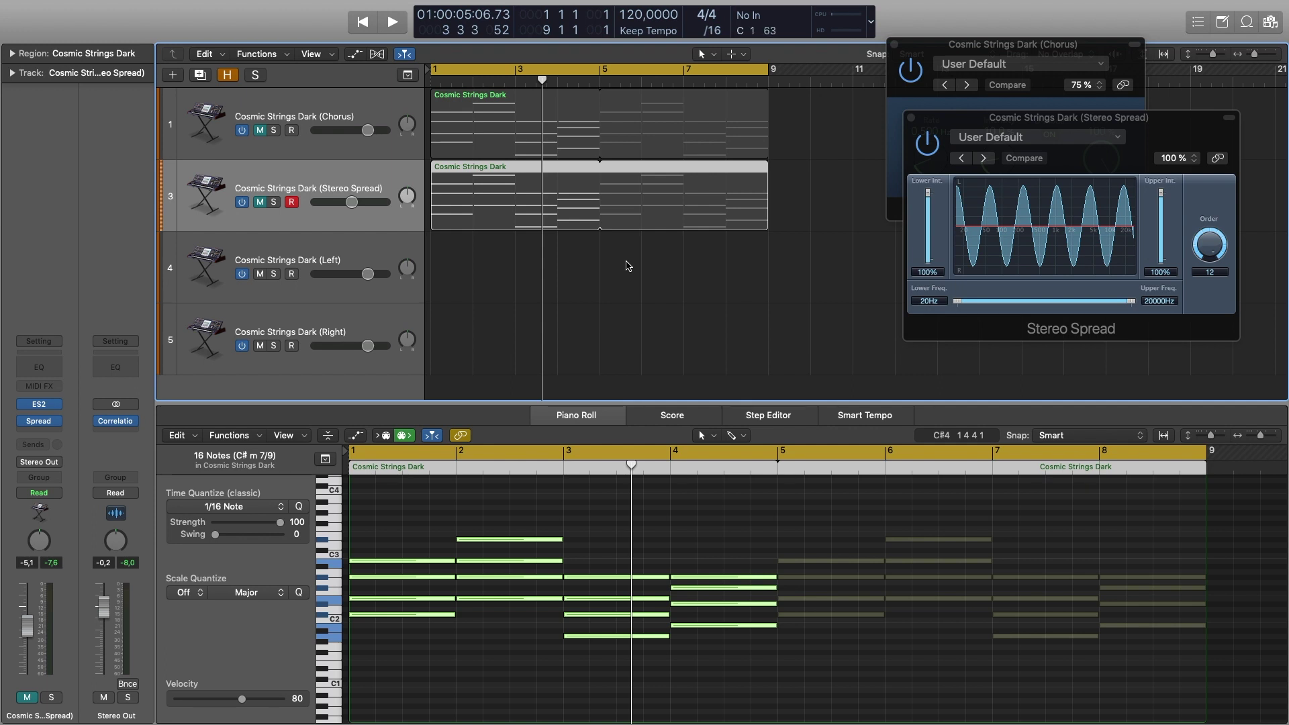
{"action": "left_click", "coordinate": [322, 244]}
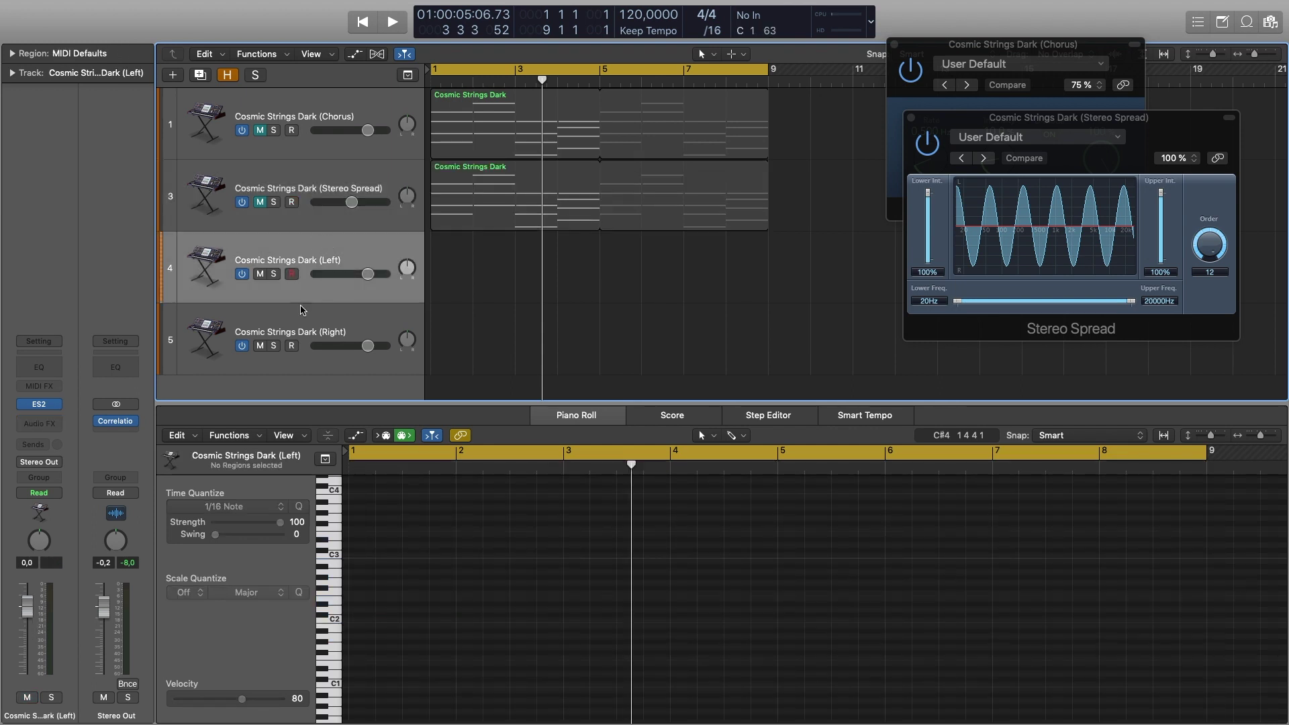
{"action": "left_click", "coordinate": [301, 308]}
{"action": "left_click", "coordinate": [308, 251]}
{"action": "left_click", "coordinate": [306, 318]}
{"action": "left_click", "coordinate": [327, 262]}
{"action": "left_click_drag", "start_coordinate": [487, 216], "coordinate": [505, 326]}
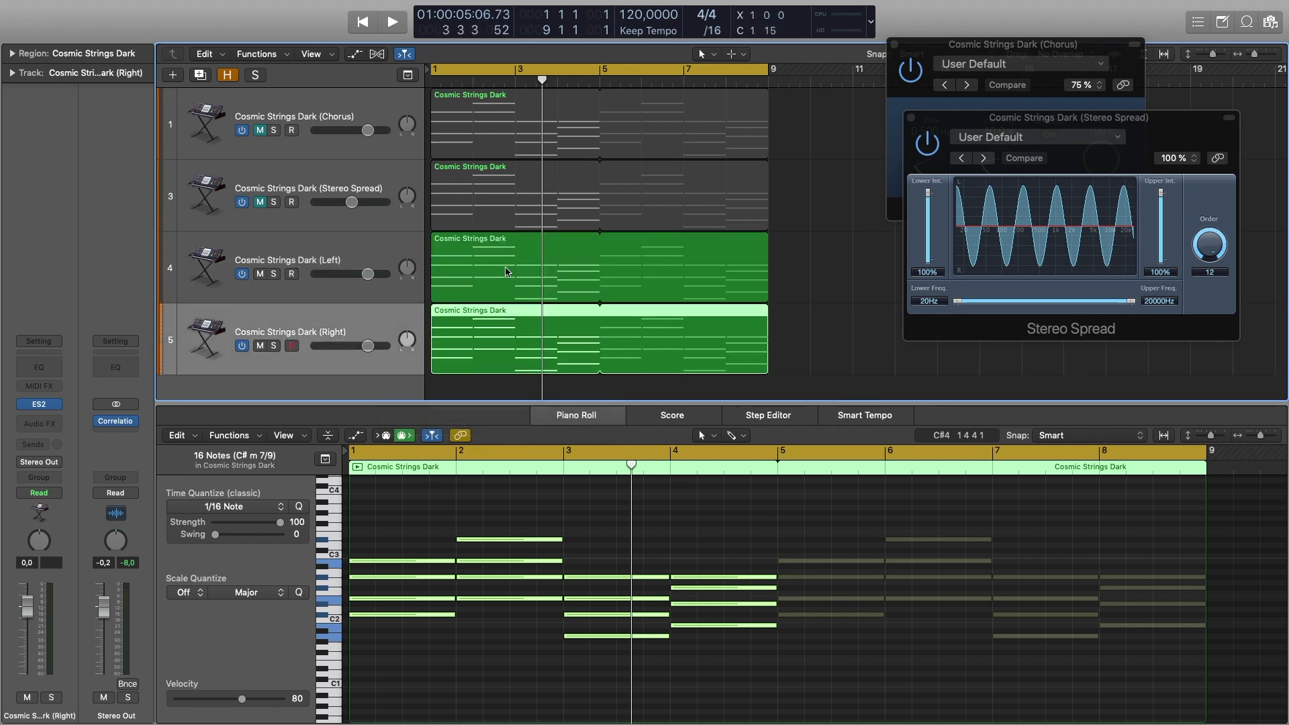
In the Left track's region, mute the highest and third-highest notes of each of the four chords.
{"action": "left_click", "coordinate": [505, 271]}
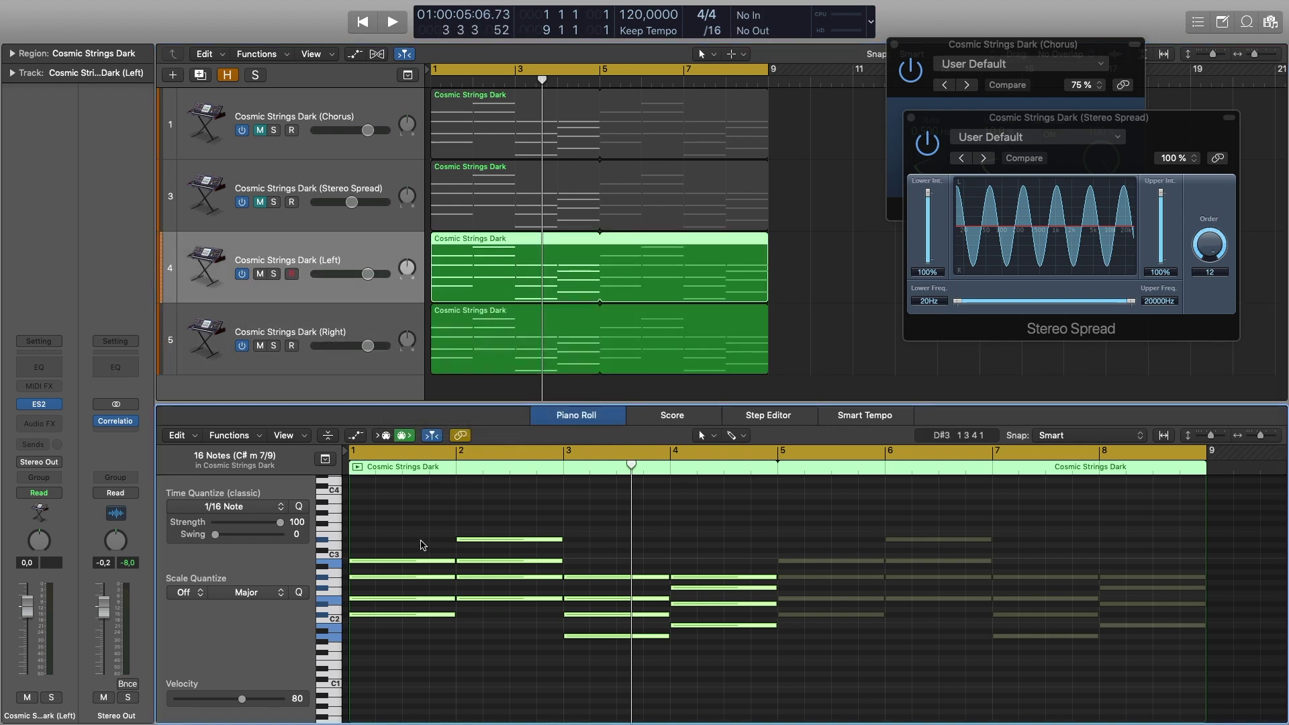
{"action": "left_click", "coordinate": [417, 562]}
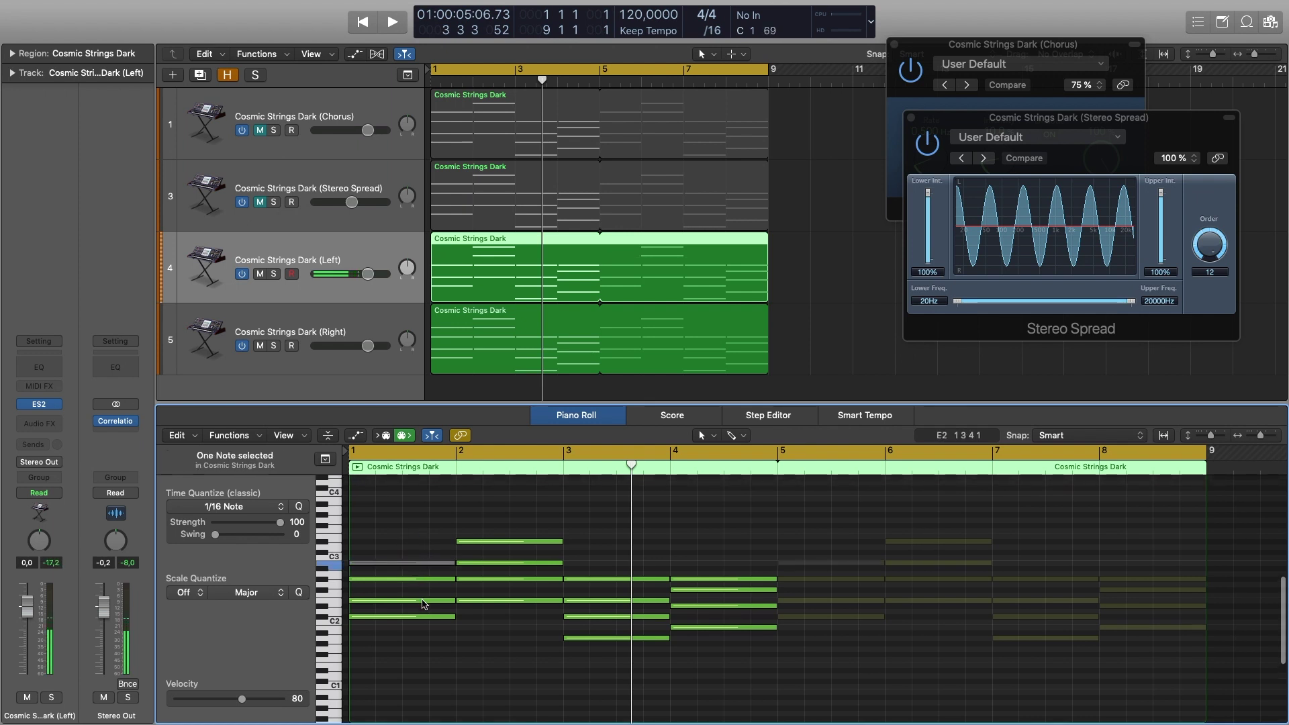
{"action": "left_click", "coordinate": [423, 601]}
{"action": "left_click", "coordinate": [507, 541]}
{"action": "scroll", "coordinate": [512, 557], "scroll_direction": "down", "scroll_amount": 1}
{"action": "left_click", "coordinate": [514, 578]}
{"action": "left_click", "coordinate": [622, 576]}
{"action": "scroll", "coordinate": [621, 591], "scroll_direction": "down", "scroll_amount": 1}
{"action": "left_click", "coordinate": [618, 613]}
{"action": "left_click", "coordinate": [722, 575]}
{"action": "left_click", "coordinate": [725, 601]}
{"action": "left_click", "coordinate": [839, 268]}
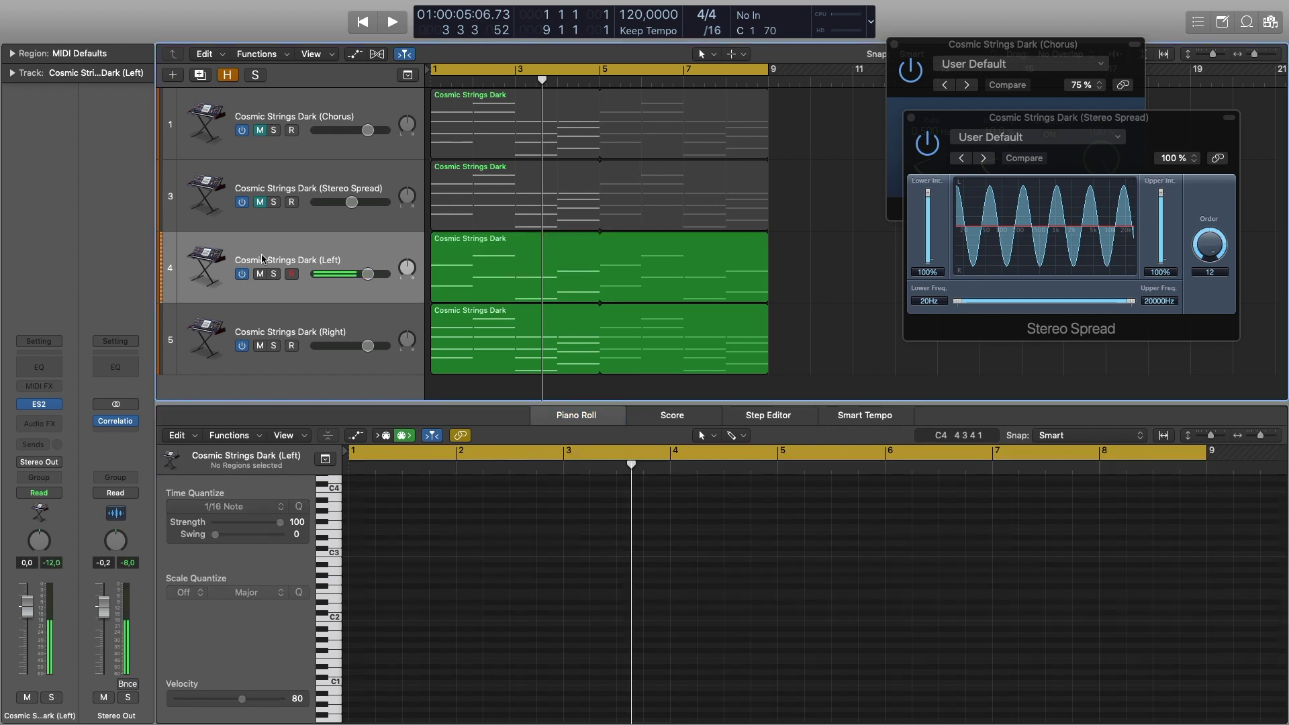
Solo the Left track and play it to hear its reduced chords.
{"action": "left_click", "coordinate": [274, 274]}
{"action": "left_click", "coordinate": [393, 21]}
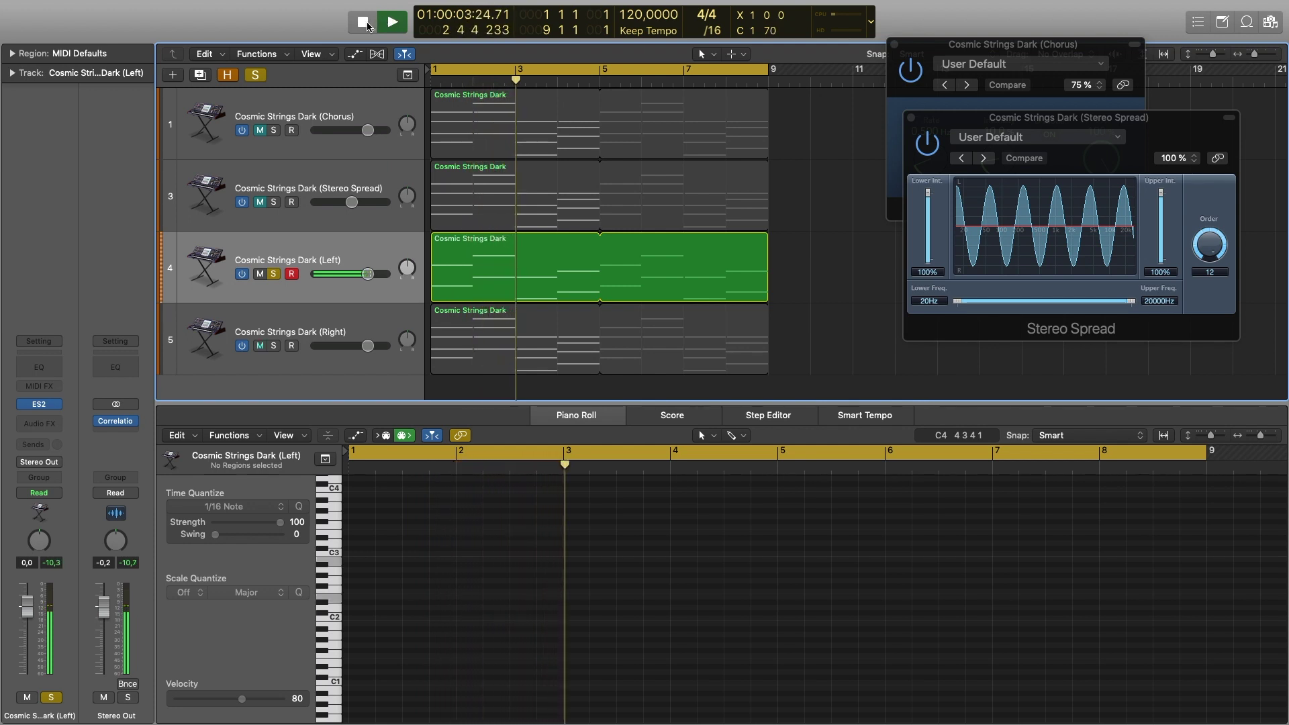
{"action": "left_click", "coordinate": [364, 22]}
In the Right track's region, mute the lowest and second-highest notes of each of the four chords.
{"action": "left_click", "coordinate": [317, 315]}
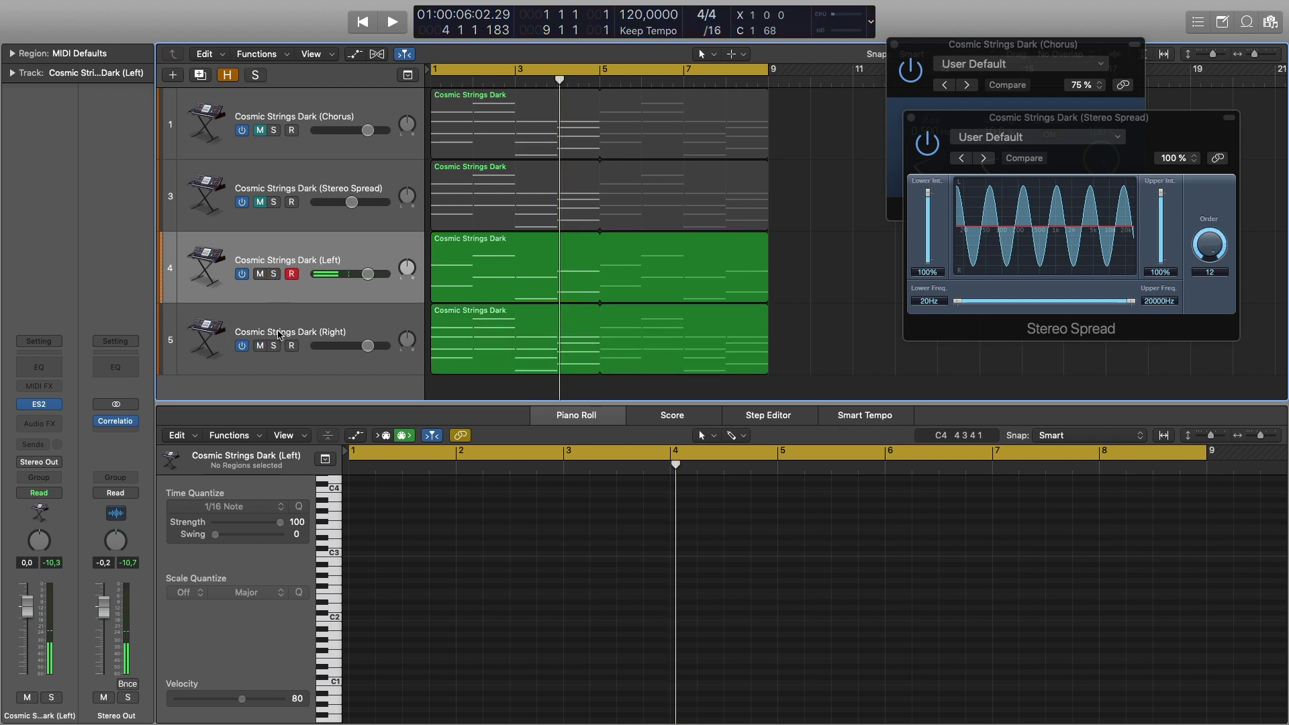
{"action": "left_click", "coordinate": [414, 630]}
{"action": "left_click", "coordinate": [423, 613]}
{"action": "key", "text": "ctrl+m"}
{"action": "left_click", "coordinate": [440, 574]}
{"action": "key", "text": "ctrl+m"}
{"action": "left_click", "coordinate": [517, 597]}
{"action": "key", "text": "ctrl+m"}
{"action": "left_click", "coordinate": [531, 559]}
{"action": "key", "text": "ctrl+m"}
{"action": "left_click", "coordinate": [641, 633]}
{"action": "key", "text": "ctrl+m"}
{"action": "left_click", "coordinate": [645, 597]}
{"action": "key", "text": "ctrl+m"}
{"action": "left_click", "coordinate": [716, 624]}
{"action": "key", "text": "ctrl+m"}
{"action": "left_click", "coordinate": [727, 585]}
{"action": "key", "text": "ctrl+m"}
{"action": "left_click", "coordinate": [827, 298]}
Solo the Right track and play it to hear its reduced chords.
{"action": "left_click", "coordinate": [264, 319]}
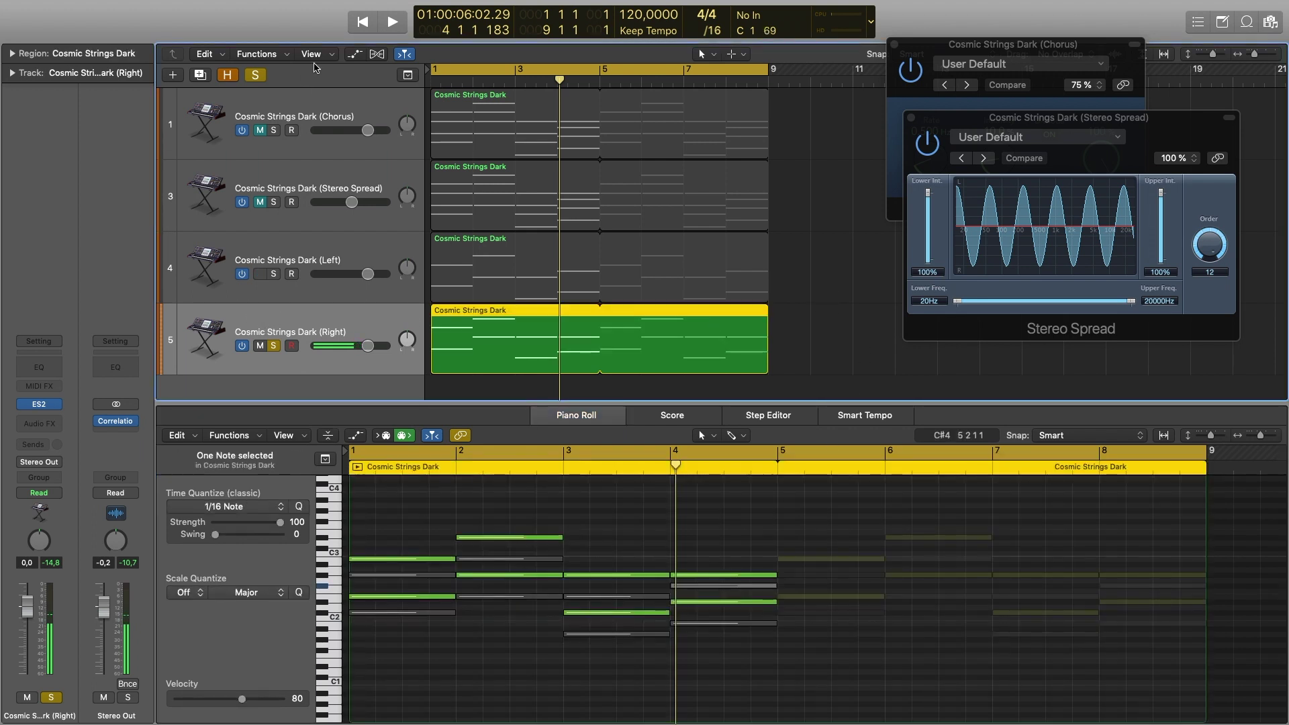
{"action": "left_click", "coordinate": [394, 23]}
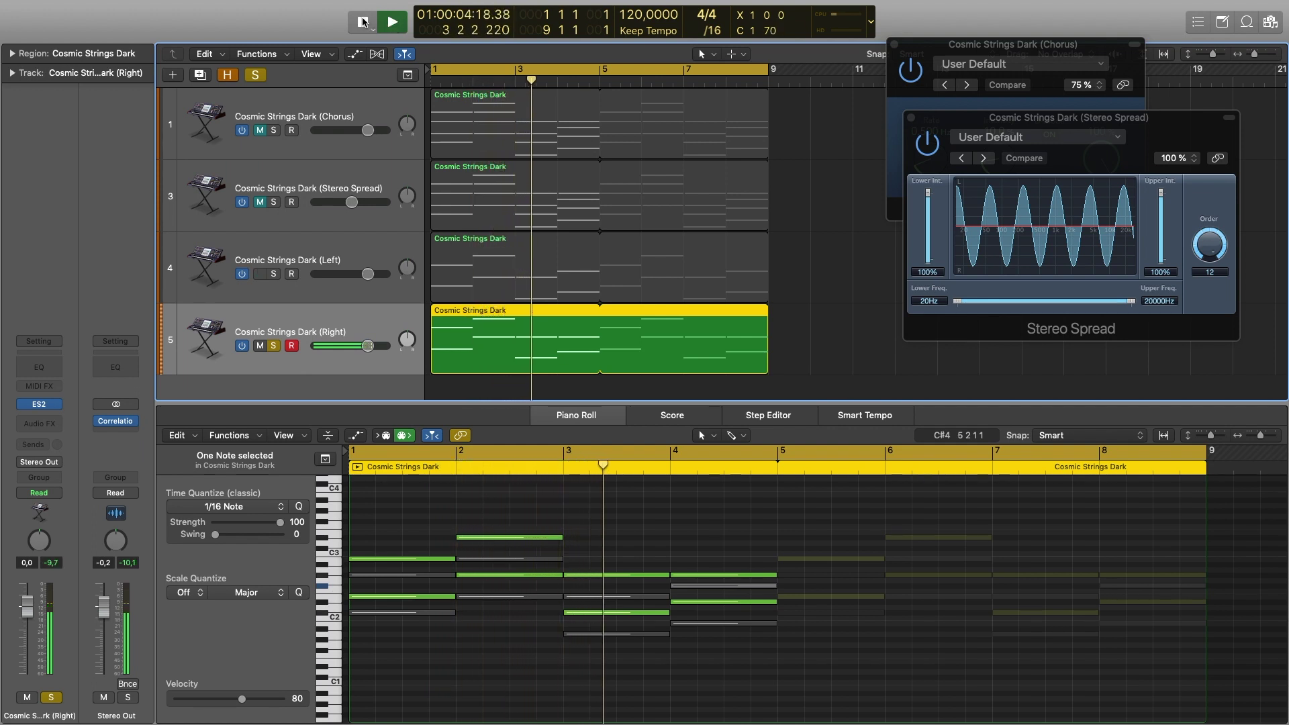
{"action": "left_click", "coordinate": [363, 23]}
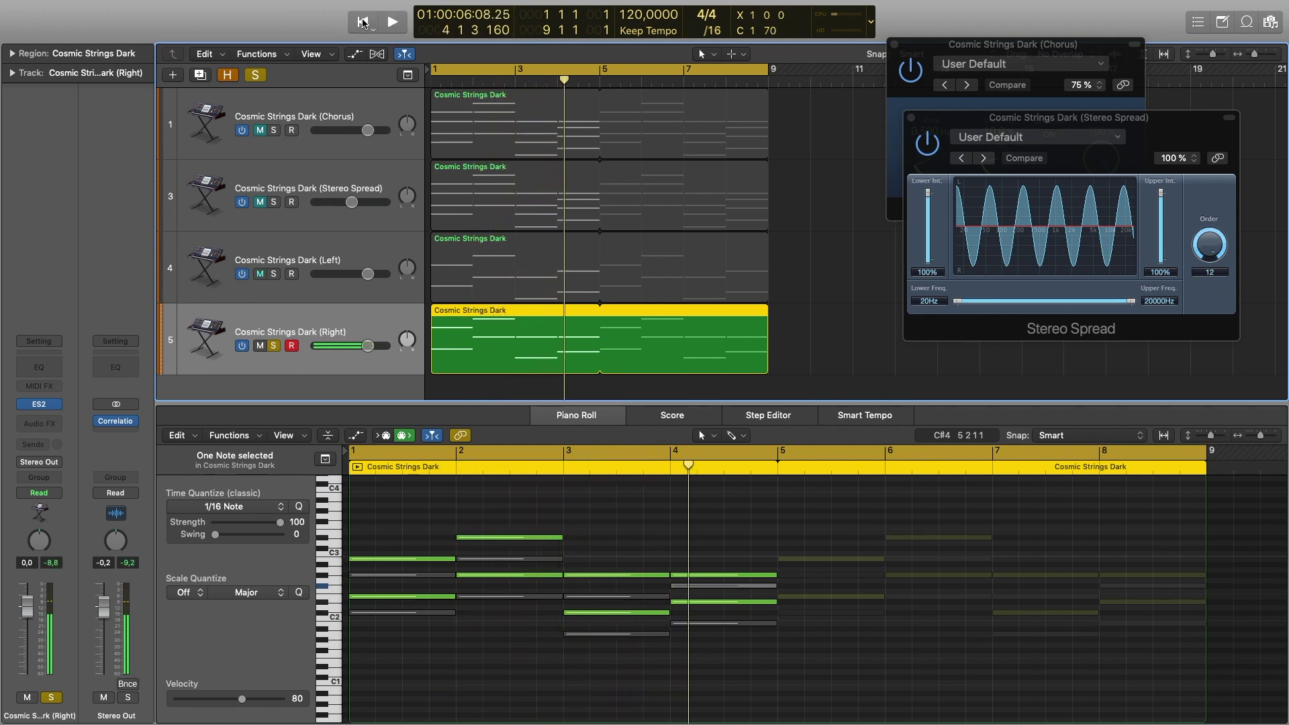
Compare the note patterns of the Left and Right tracks, then play both tracks soloed together.
{"action": "left_click", "coordinate": [323, 252]}
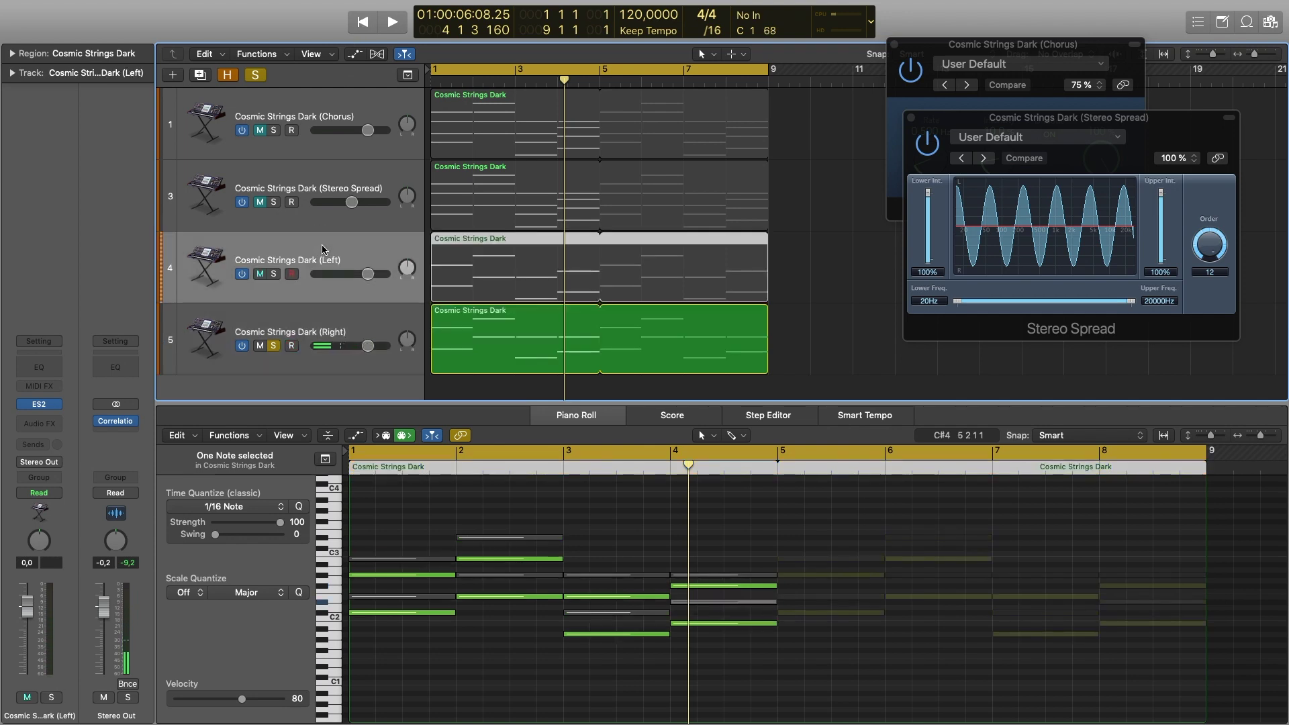
{"action": "left_click", "coordinate": [310, 319]}
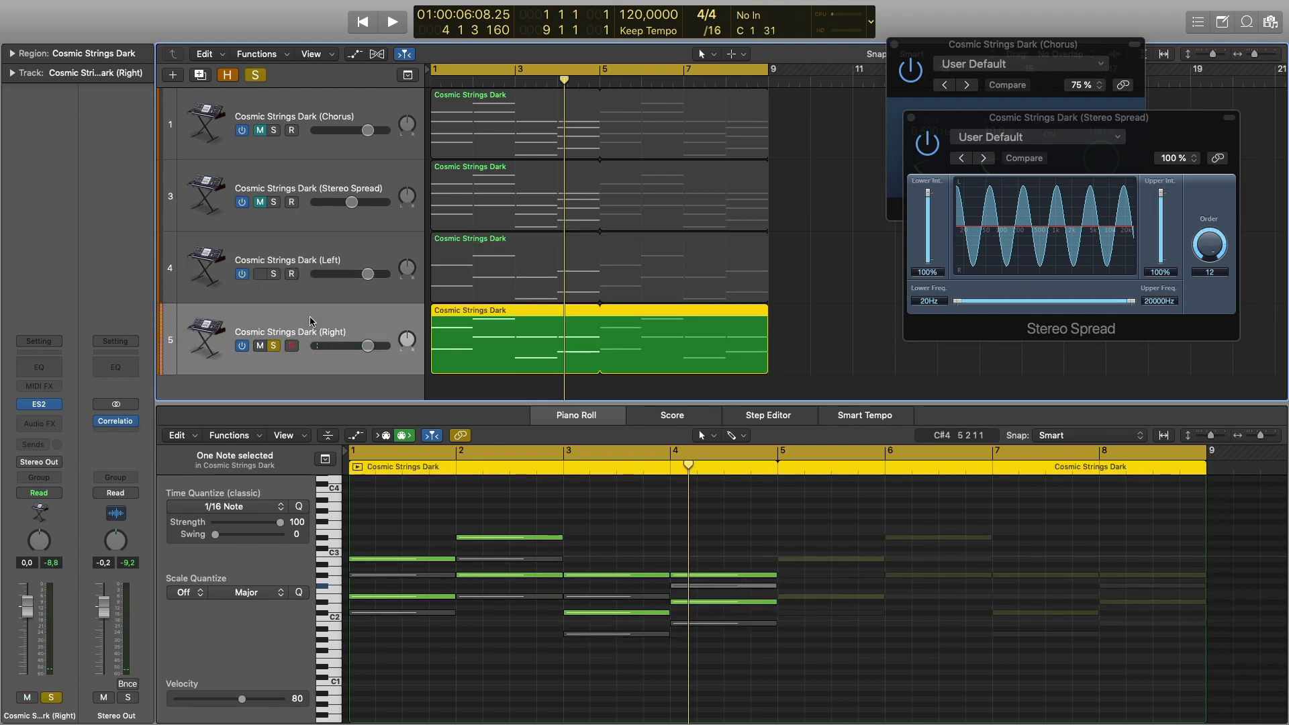
{"action": "left_click", "coordinate": [309, 253]}
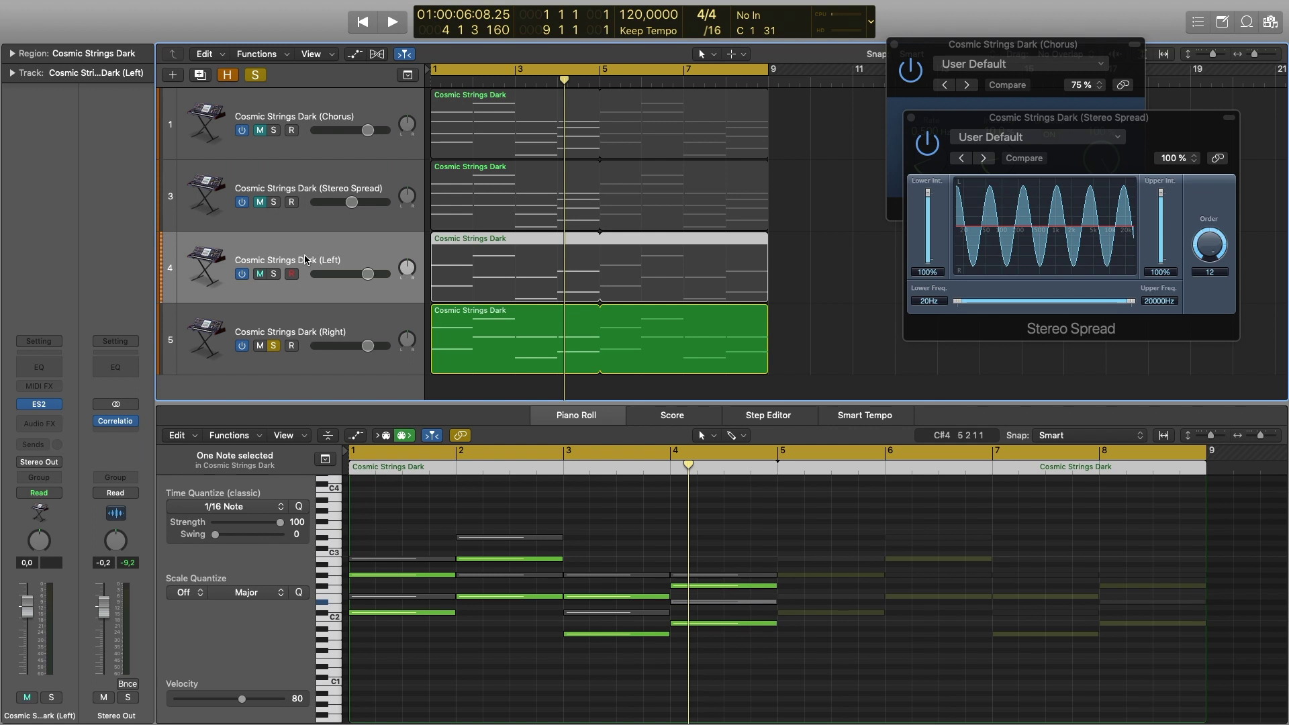
{"action": "left_click", "coordinate": [290, 325]}
{"action": "left_click", "coordinate": [275, 273]}
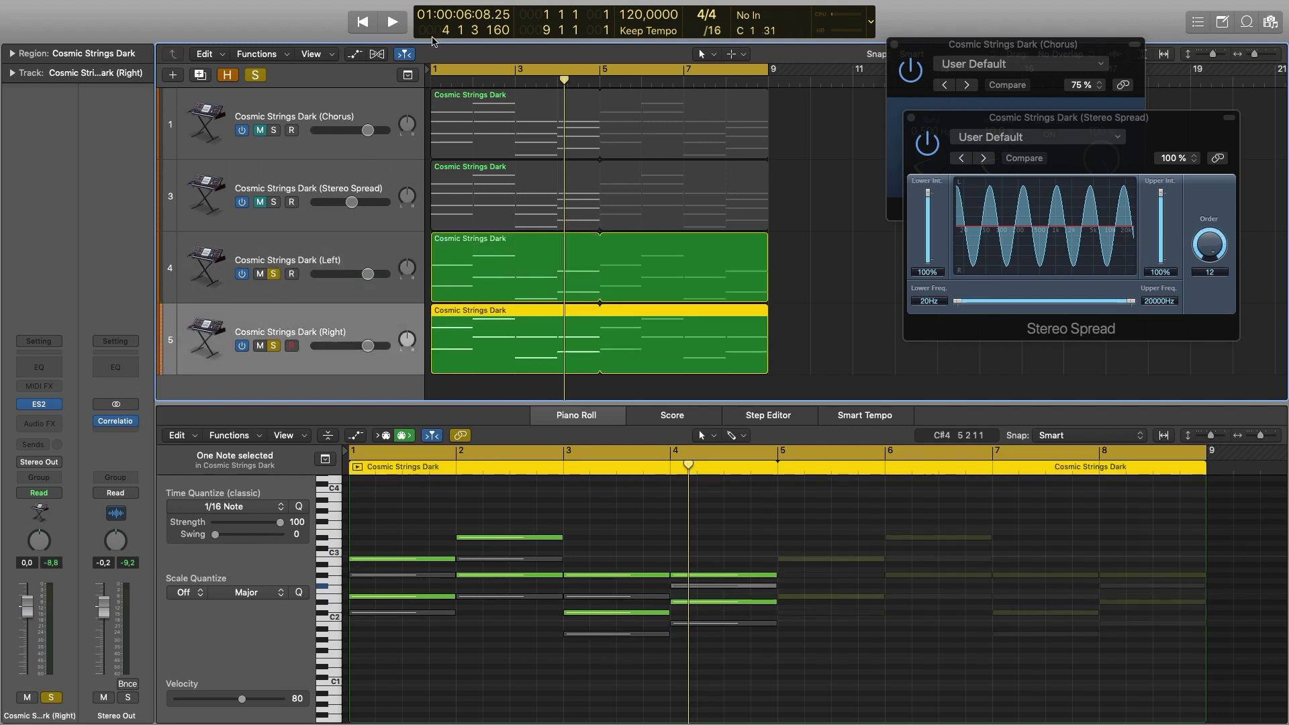
{"action": "left_click", "coordinate": [392, 22]}
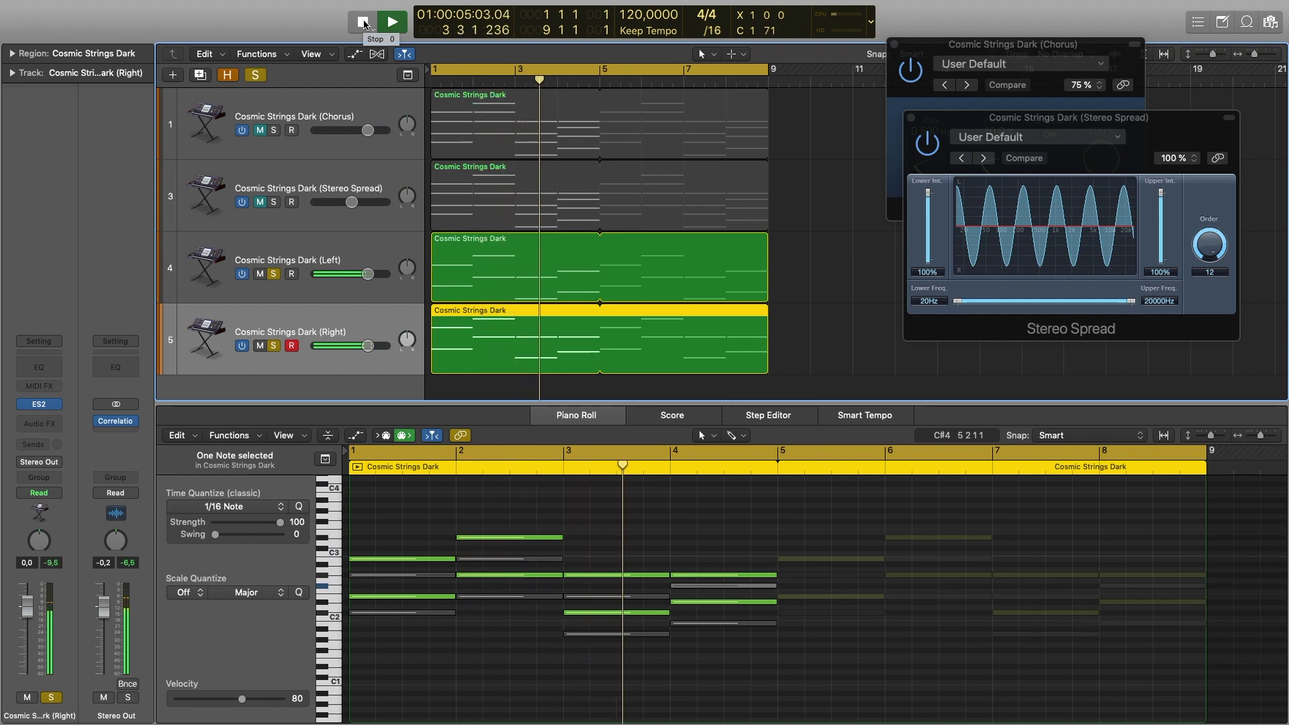
{"action": "left_click", "coordinate": [363, 23]}
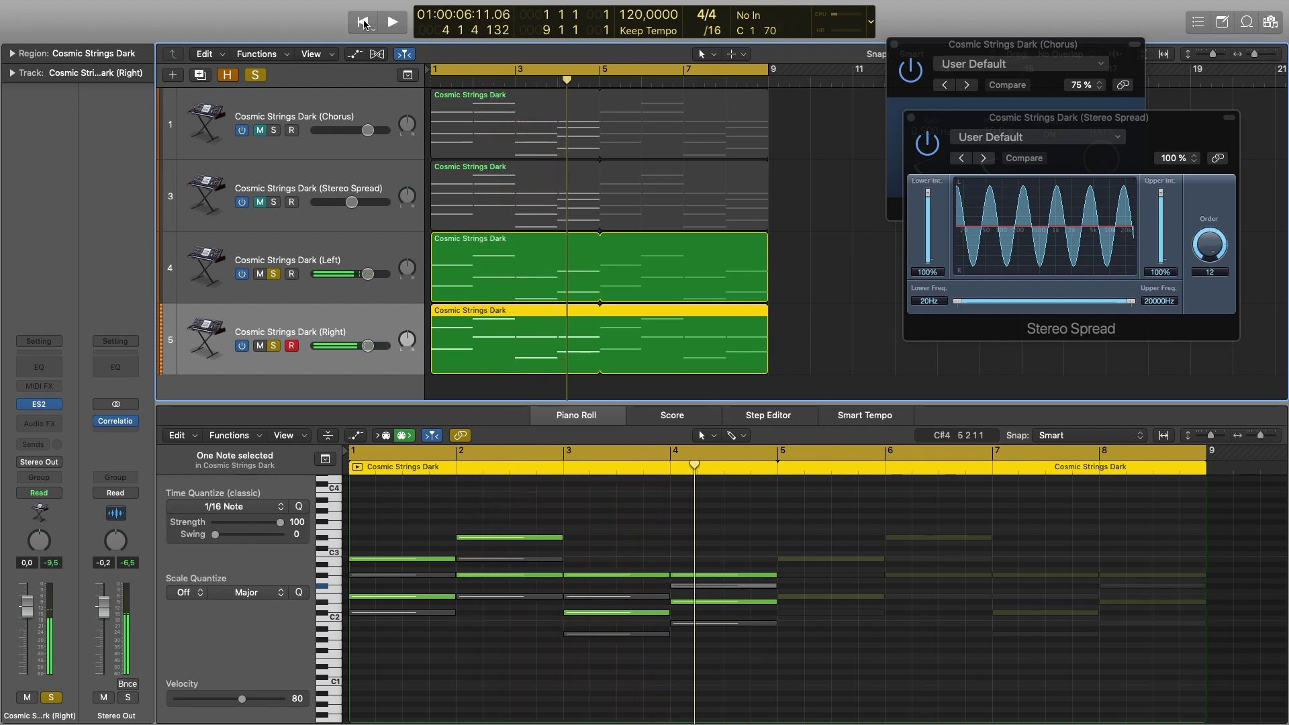
Pan the Left track to the left and the Right track to +63, and play both together.
{"action": "left_click", "coordinate": [813, 283]}
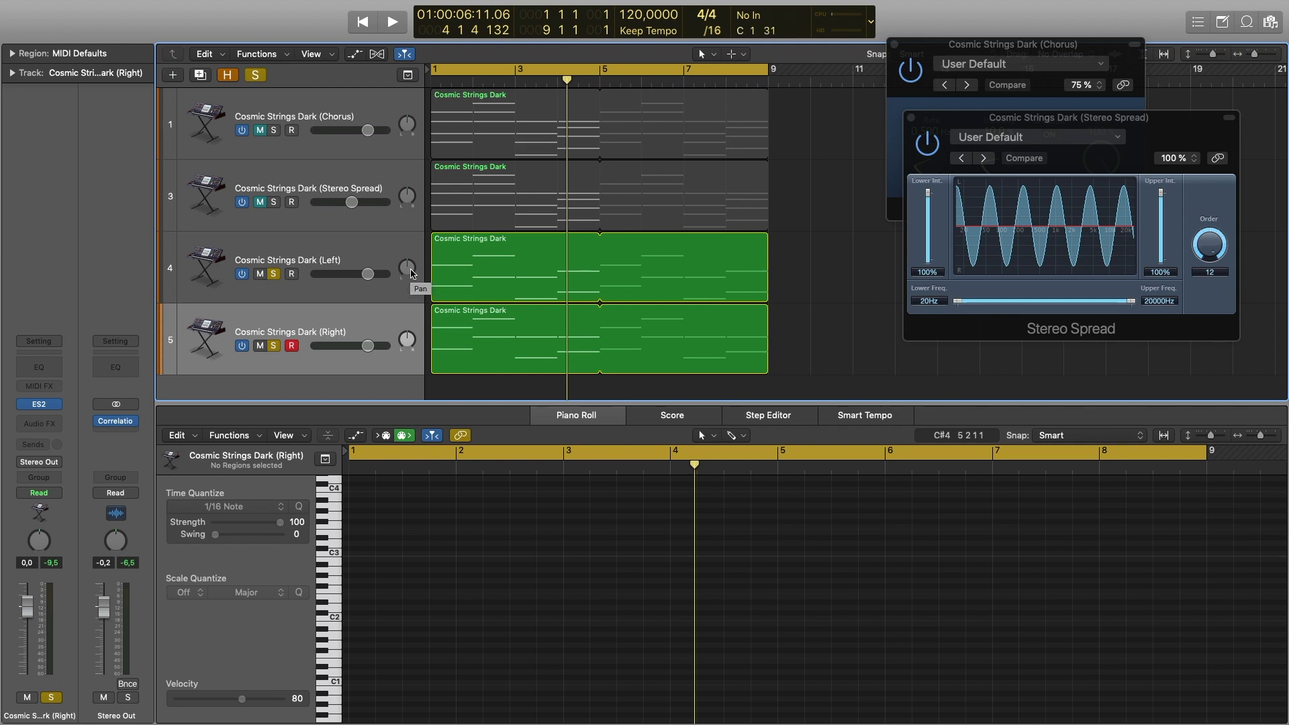
{"action": "left_click_drag", "start_coordinate": [408, 340], "coordinate": [412, 281]}
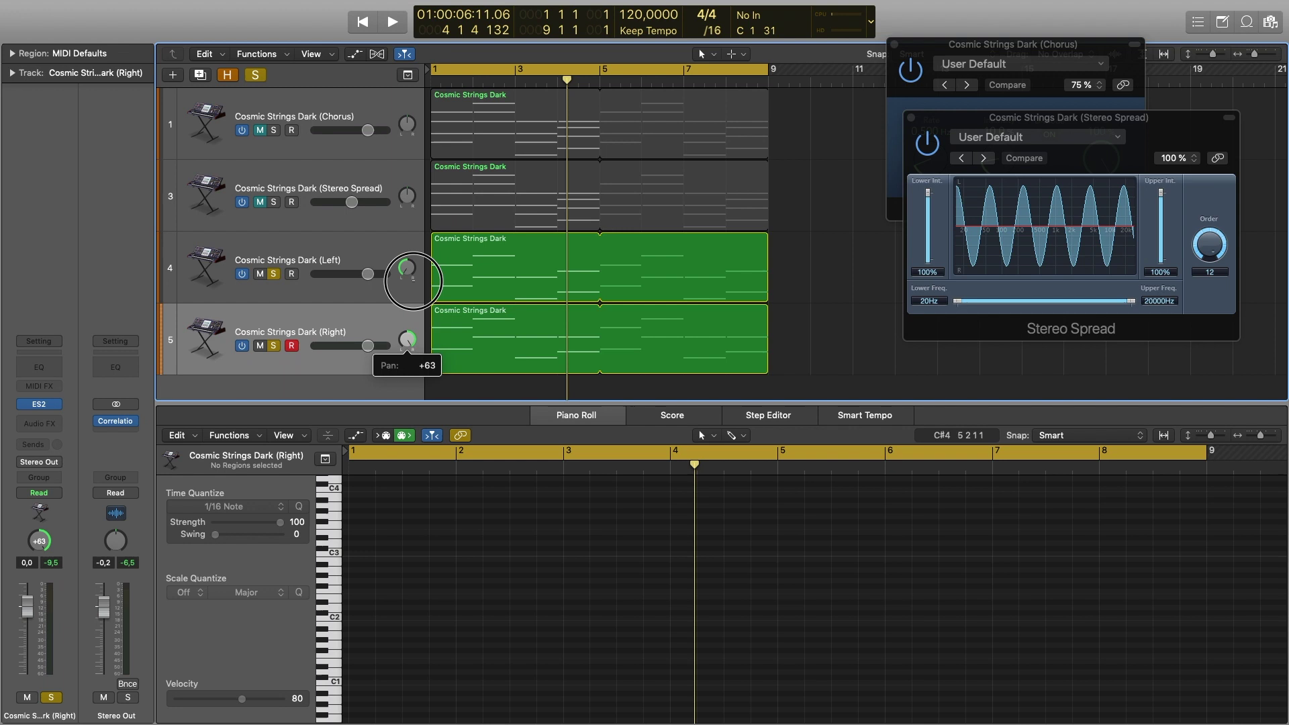
{"action": "left_click", "coordinate": [393, 21]}
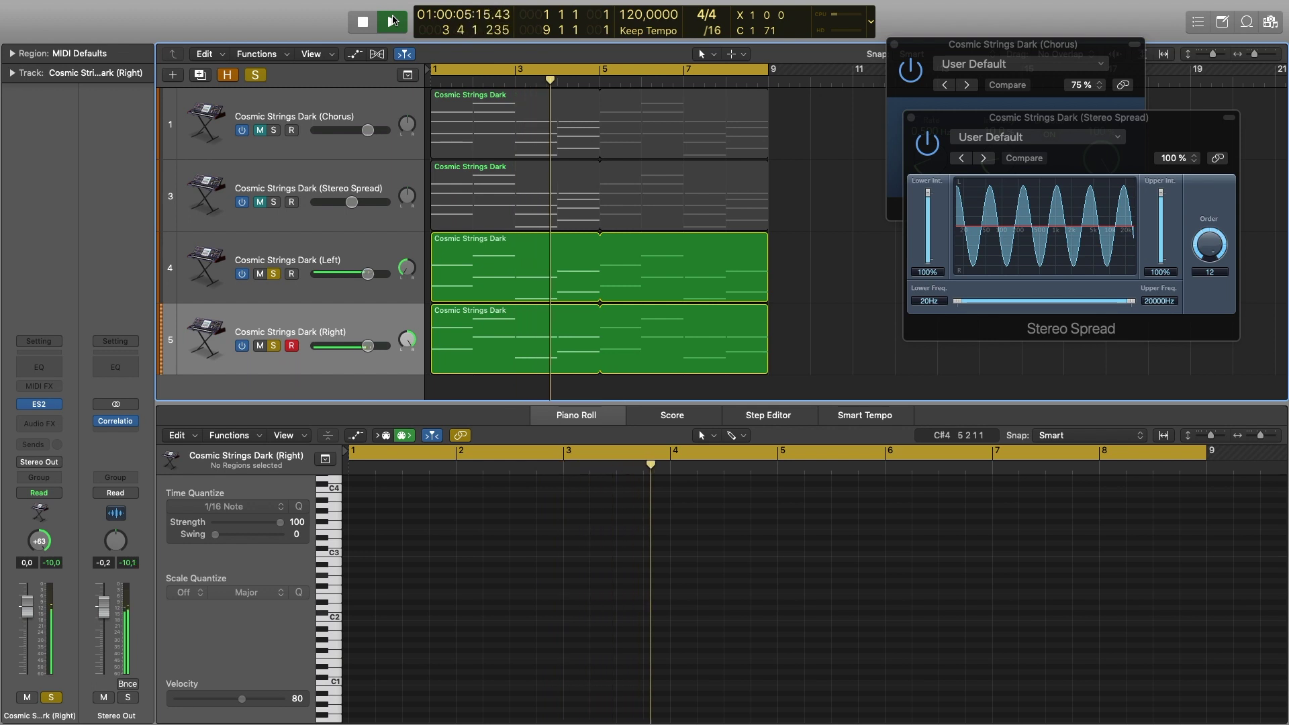
{"action": "left_click", "coordinate": [363, 23]}
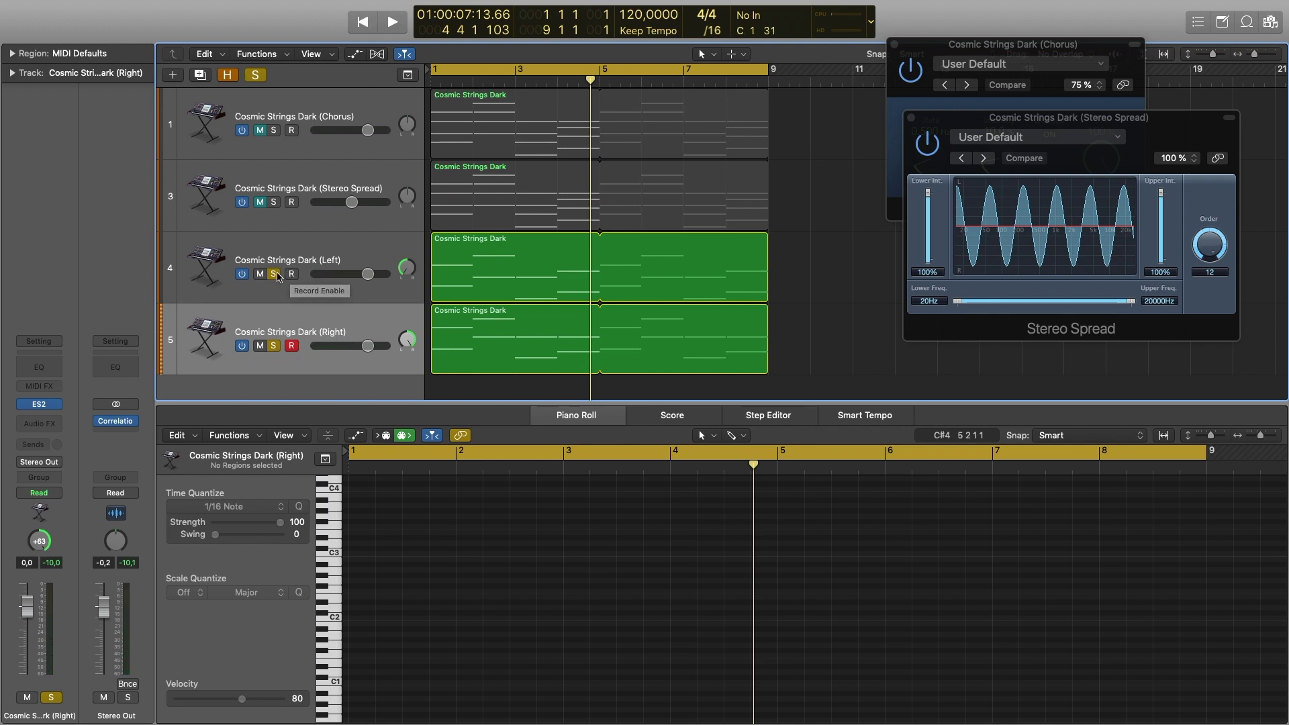
Open the Correlation Meter on the Stereo Out during playback to check the panned tracks' phase correlation.
{"action": "left_click", "coordinate": [394, 24]}
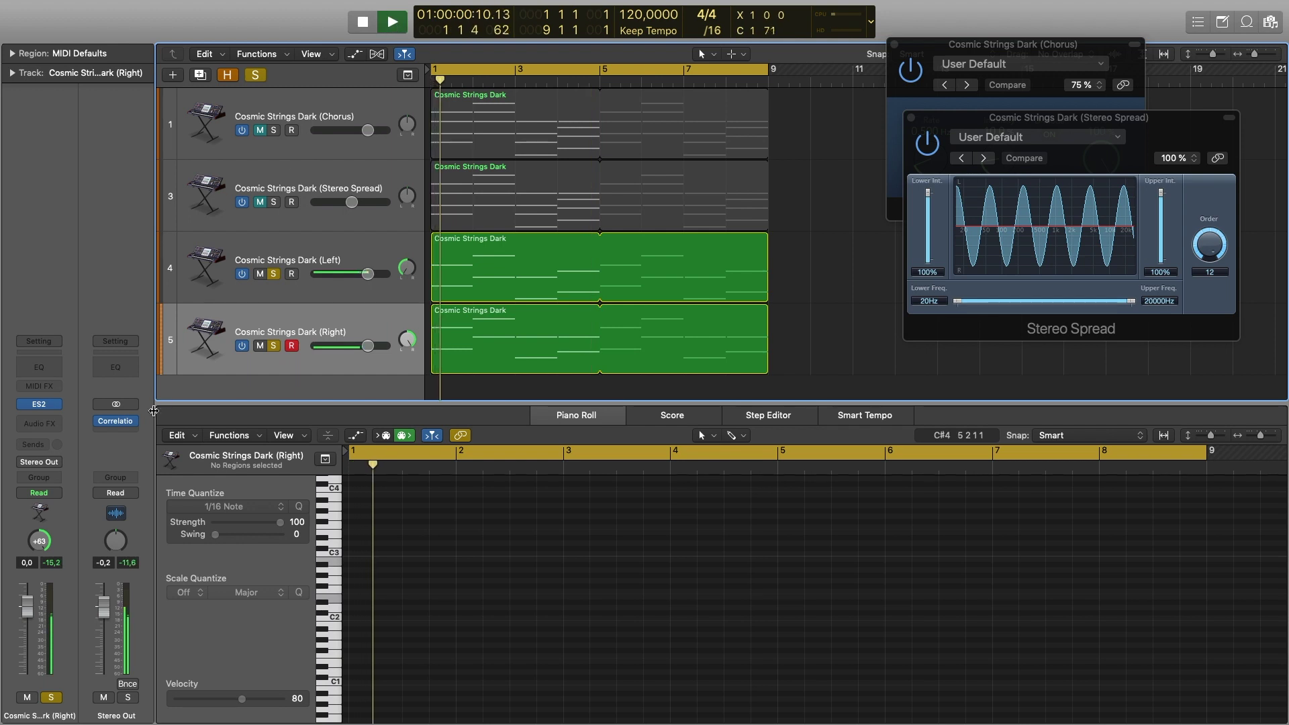
{"action": "left_click", "coordinate": [115, 421]}
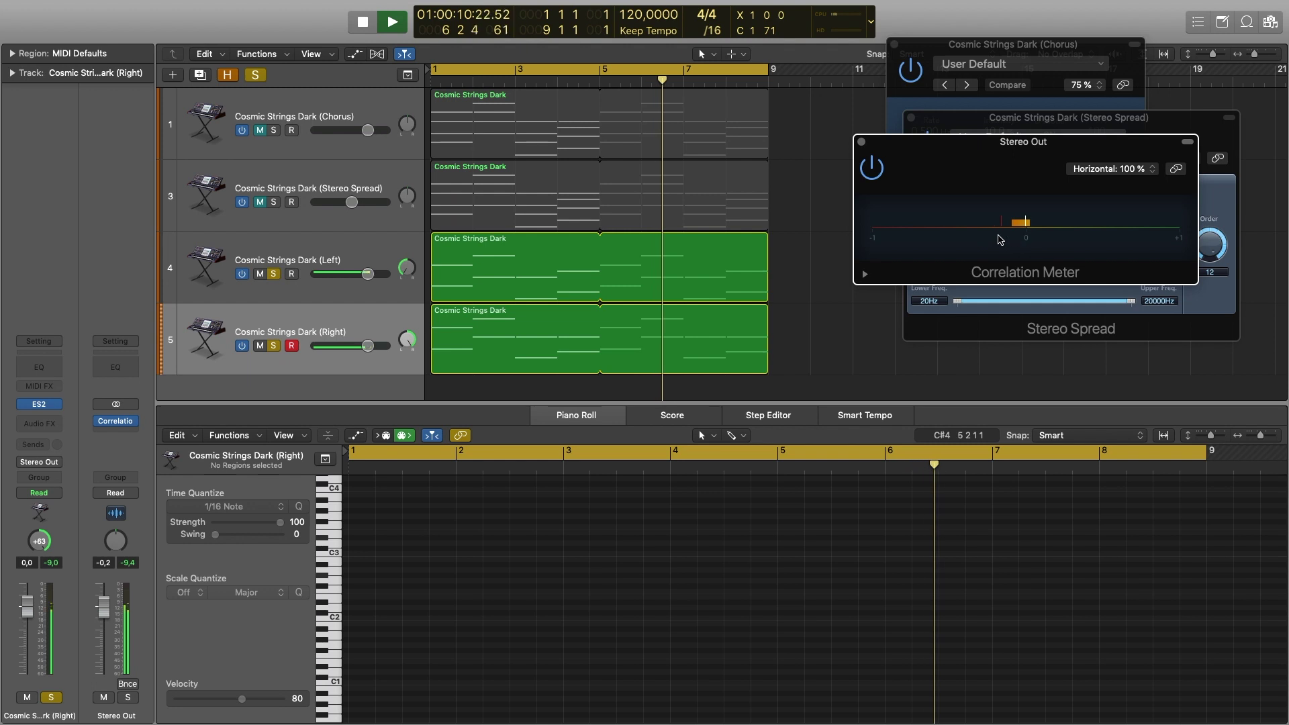
{"action": "left_click", "coordinate": [366, 20]}
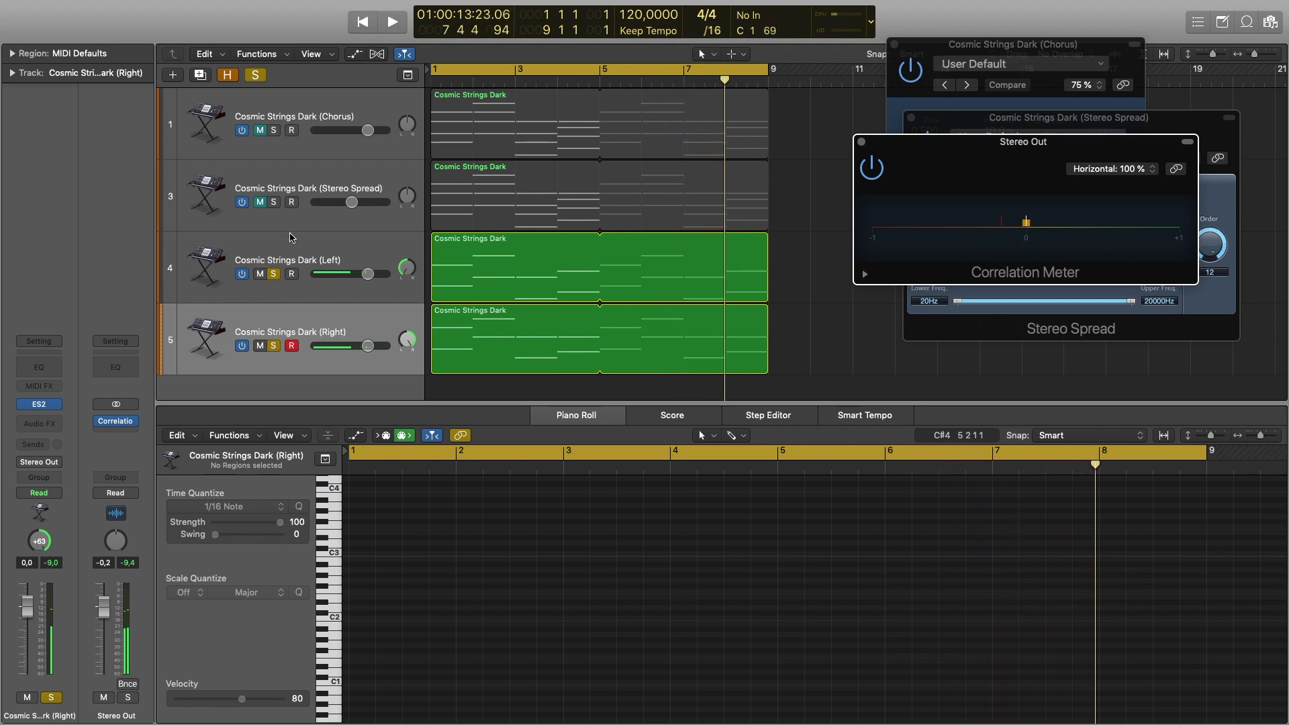
Solo the Chorus track and play it to check its phase correlation on the meter.
{"action": "left_click", "coordinate": [274, 130]}
{"action": "left_click", "coordinate": [393, 23]}
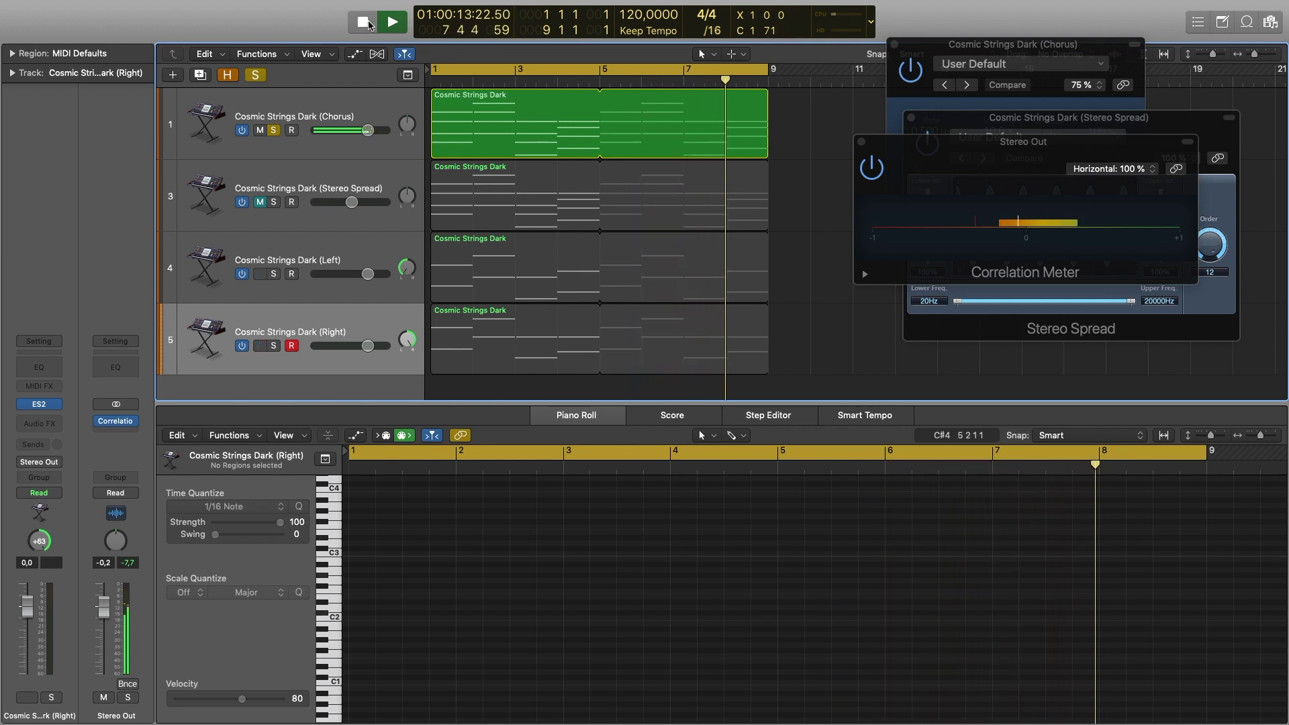
{"action": "key", "text": "space"}
Solo the Stereo Spread track and play it to check its phase correlation on the meter.
{"action": "left_click", "coordinate": [273, 203]}
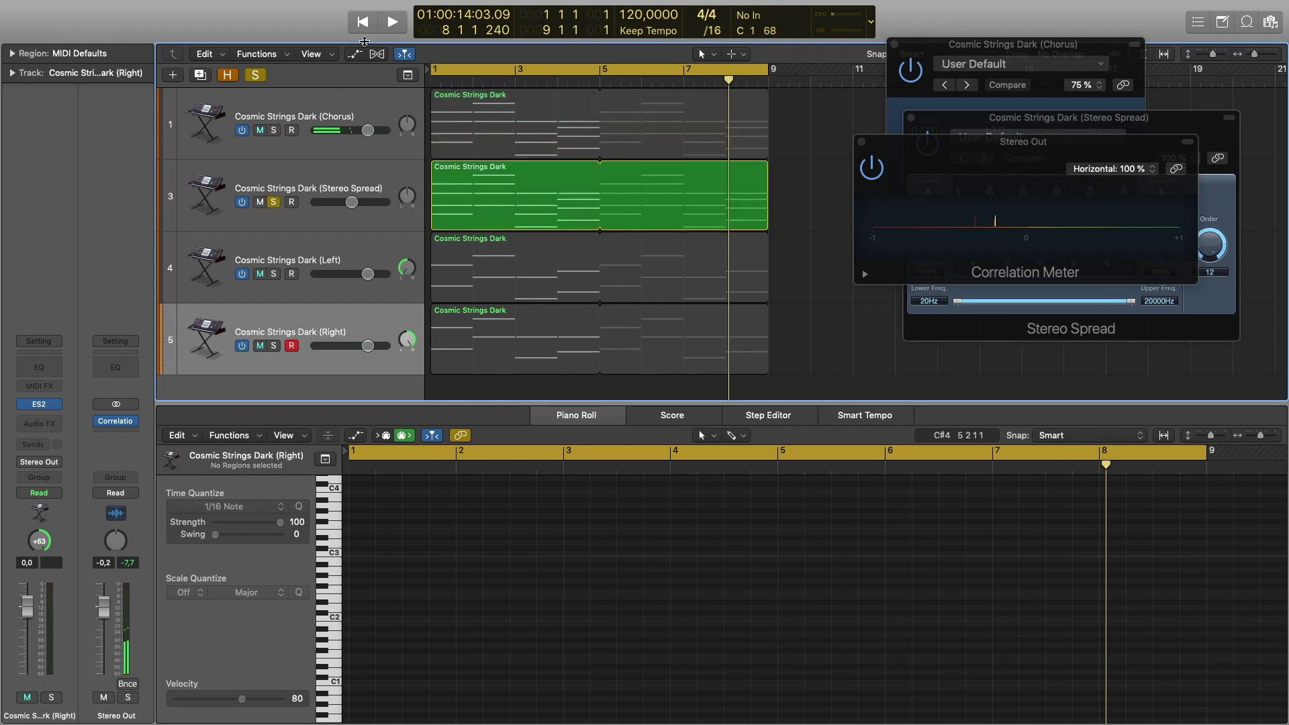
{"action": "left_click", "coordinate": [393, 24]}
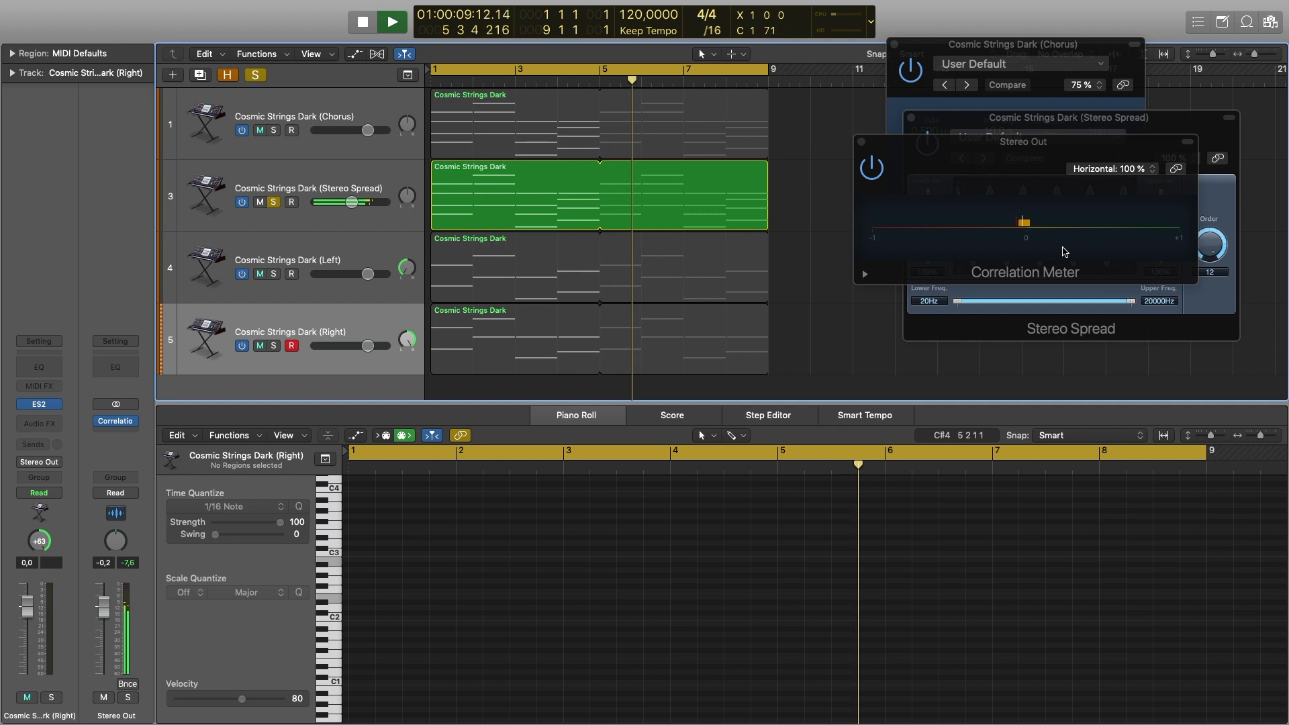
{"action": "left_click", "coordinate": [361, 22]}
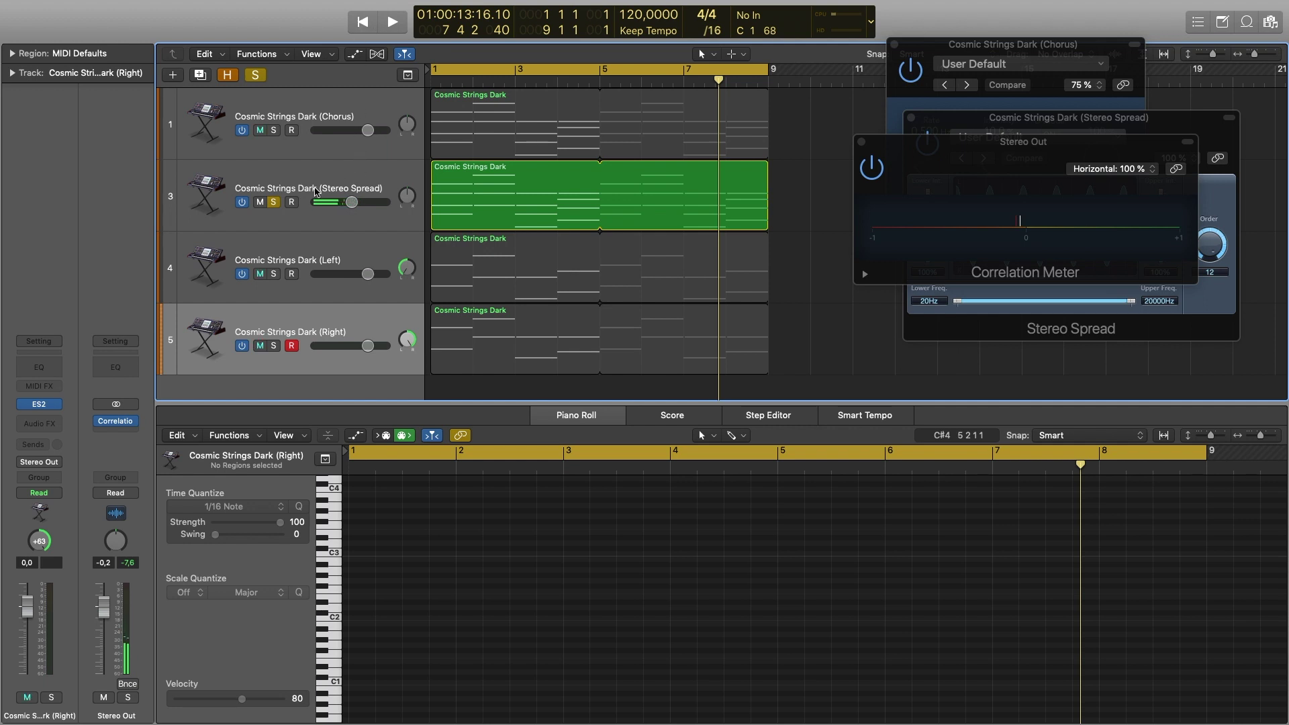
Turn off solo on the Stereo Spread track, mute the Chorus track and play the Left and Right tracks.
{"action": "left_click", "coordinate": [274, 202]}
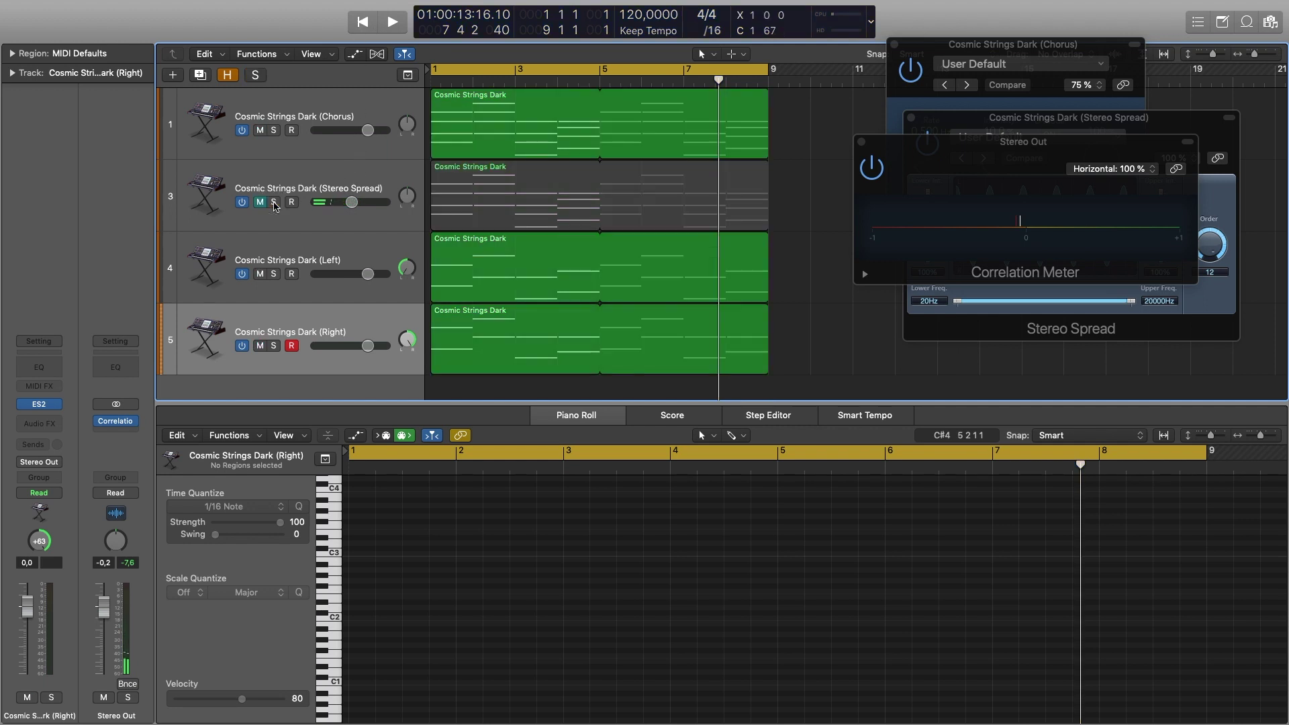
{"action": "left_click", "coordinate": [260, 130]}
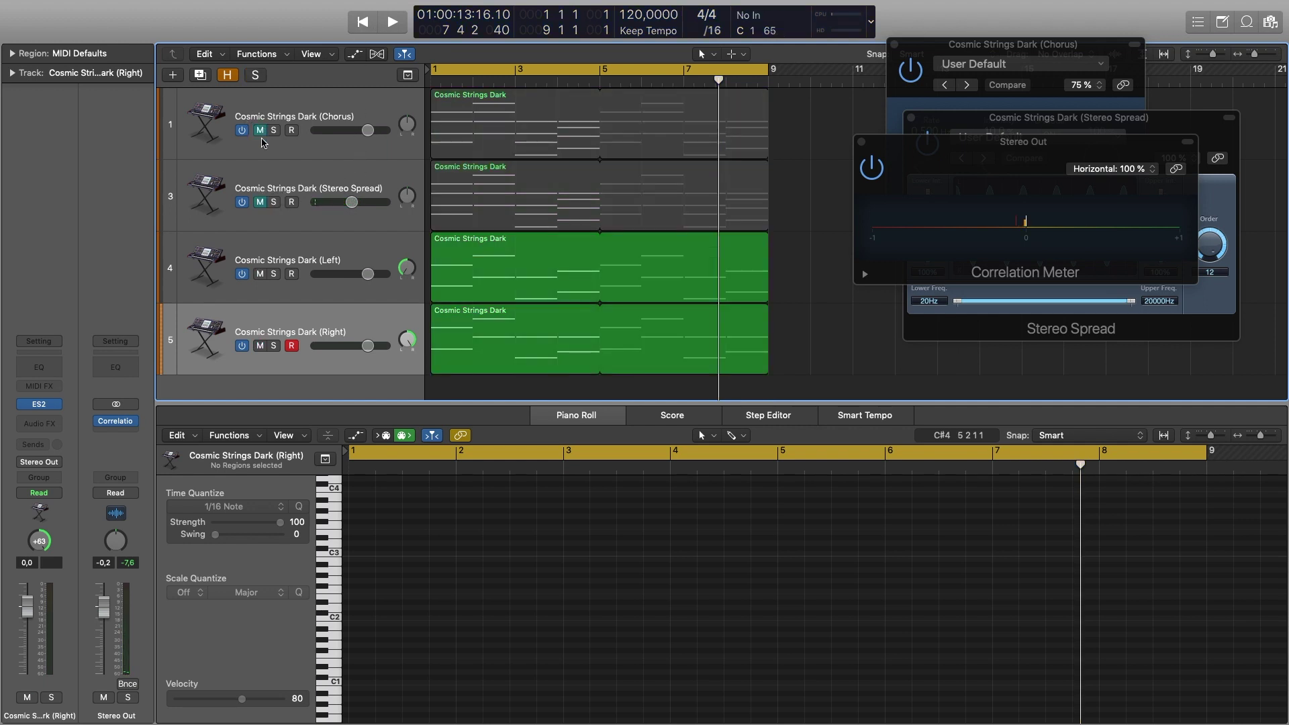
{"action": "left_click", "coordinate": [395, 21]}
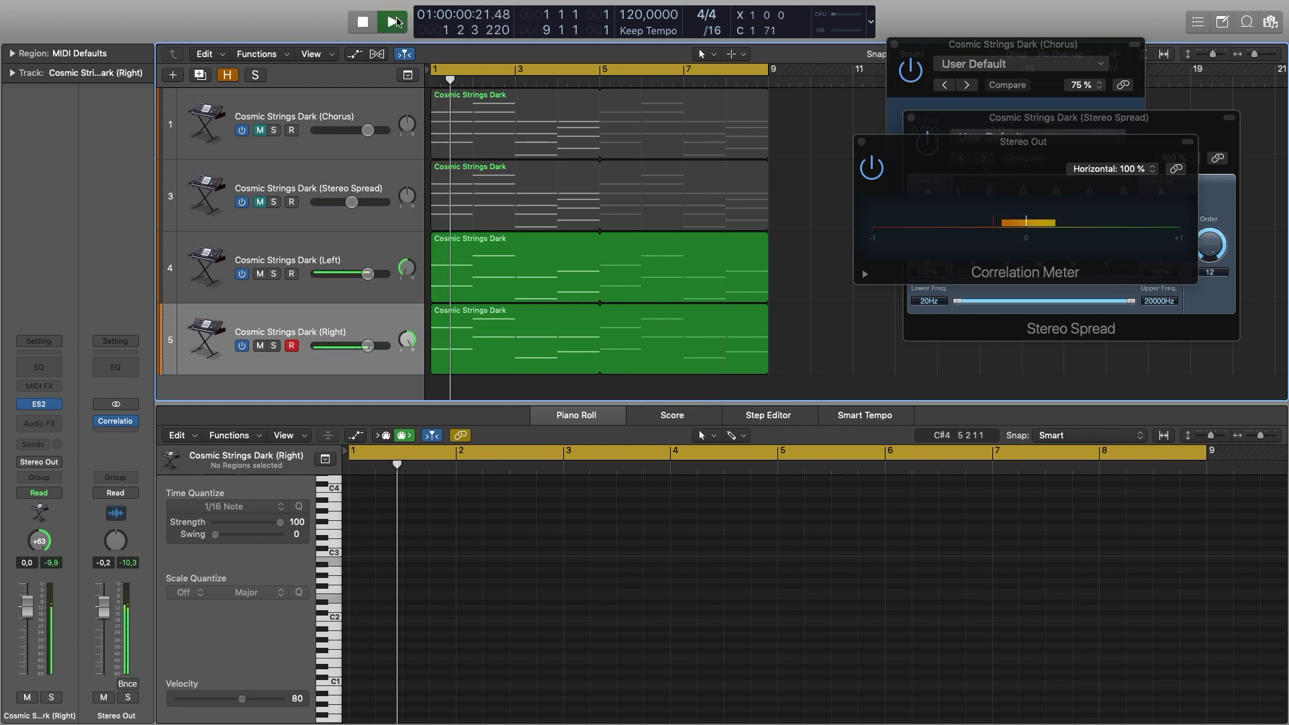